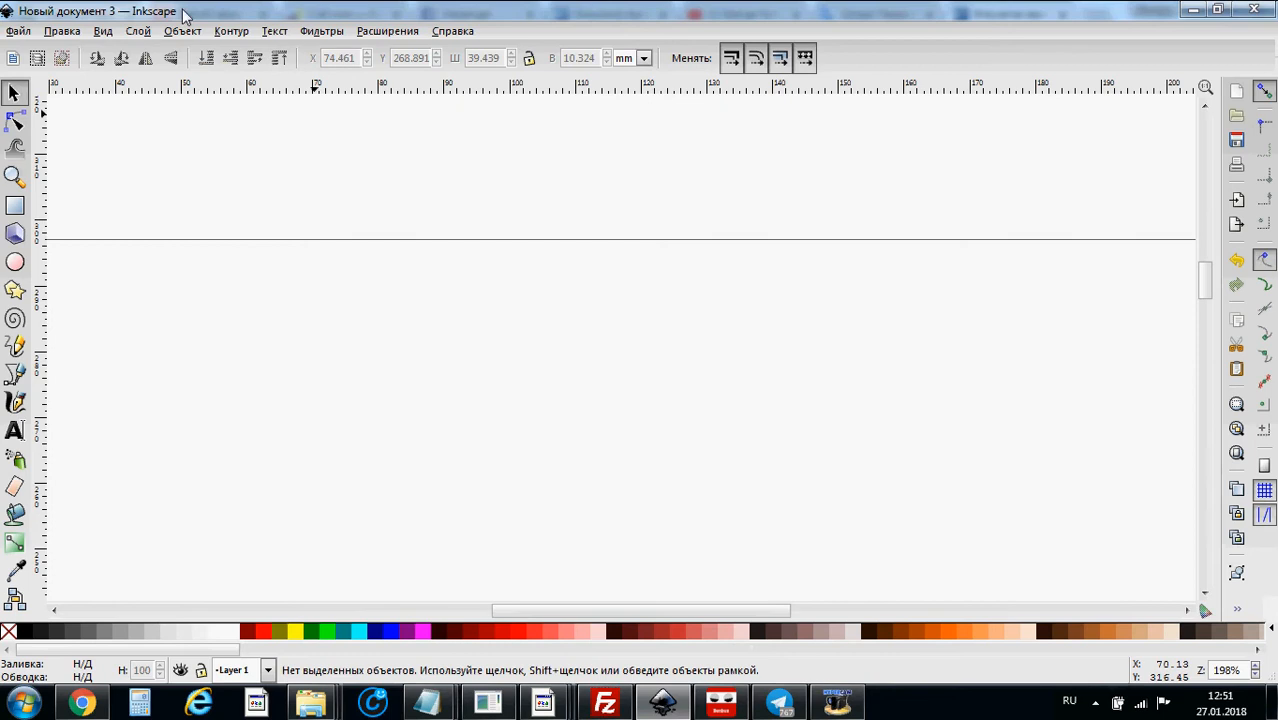
{"action": "left_click", "coordinate": [387, 31]}
{"action": "mouse_move", "coordinate": [407, 108]}
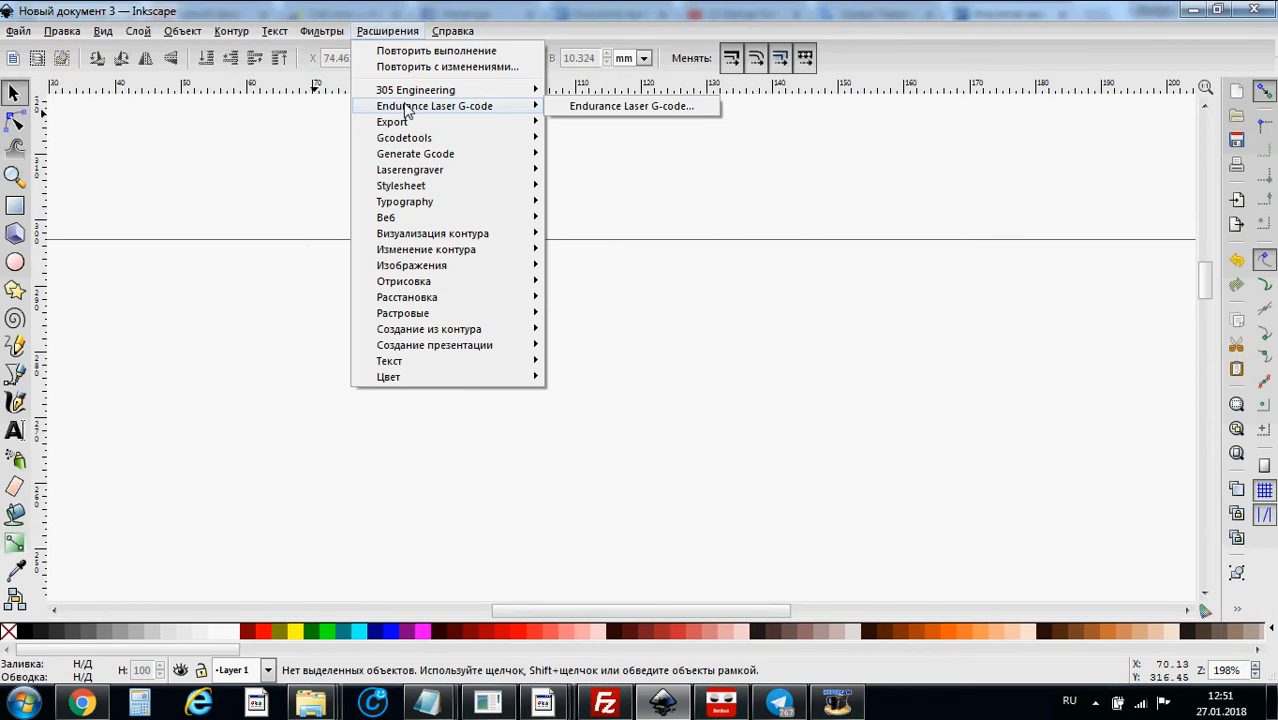
{"action": "mouse_move", "coordinate": [433, 157]}
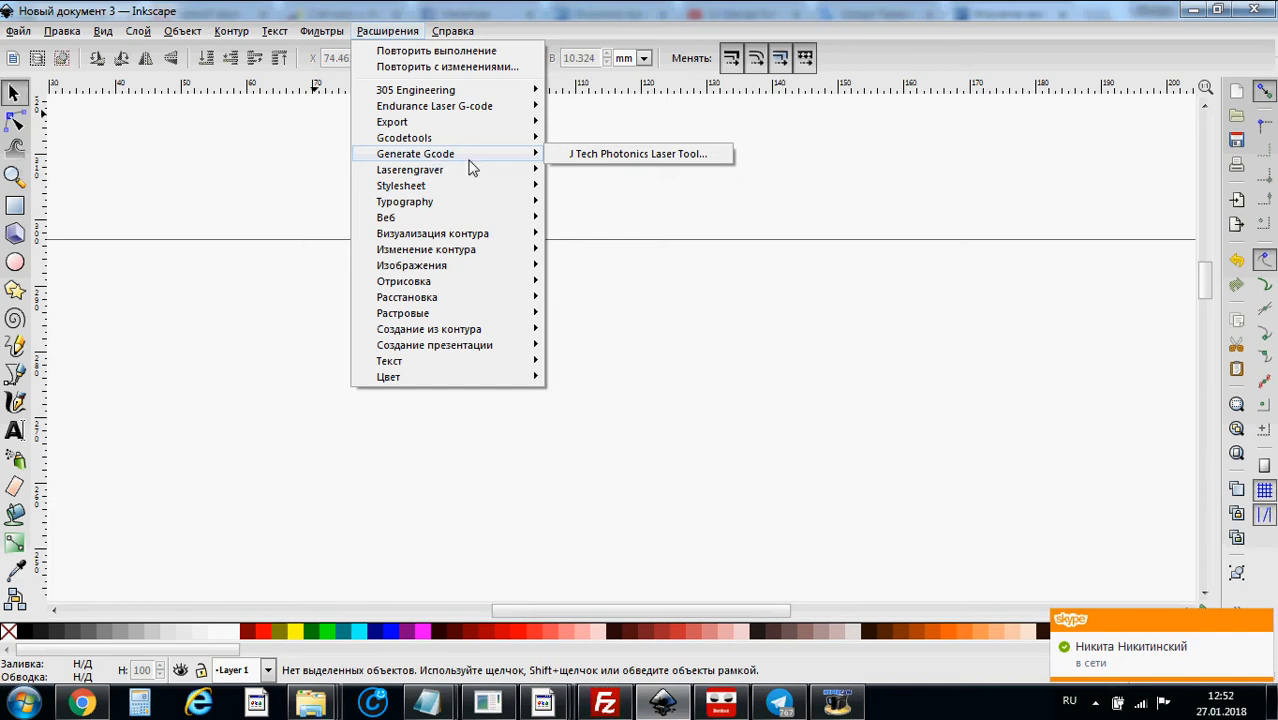
{"action": "left_click", "coordinate": [210, 330]}
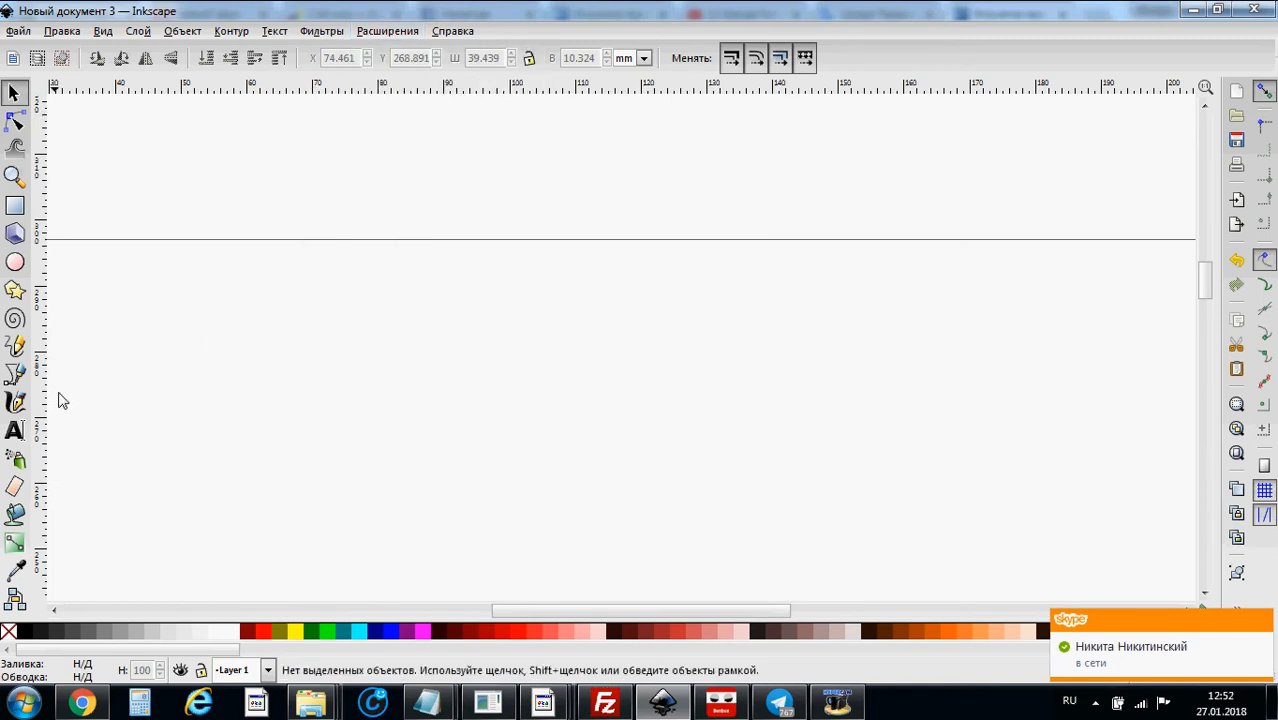
Add a text object reading "Hello world!" in Sans size 40 just below the horizontal page edge line
{"action": "left_click", "coordinate": [15, 430]}
{"action": "left_click", "coordinate": [449, 322]}
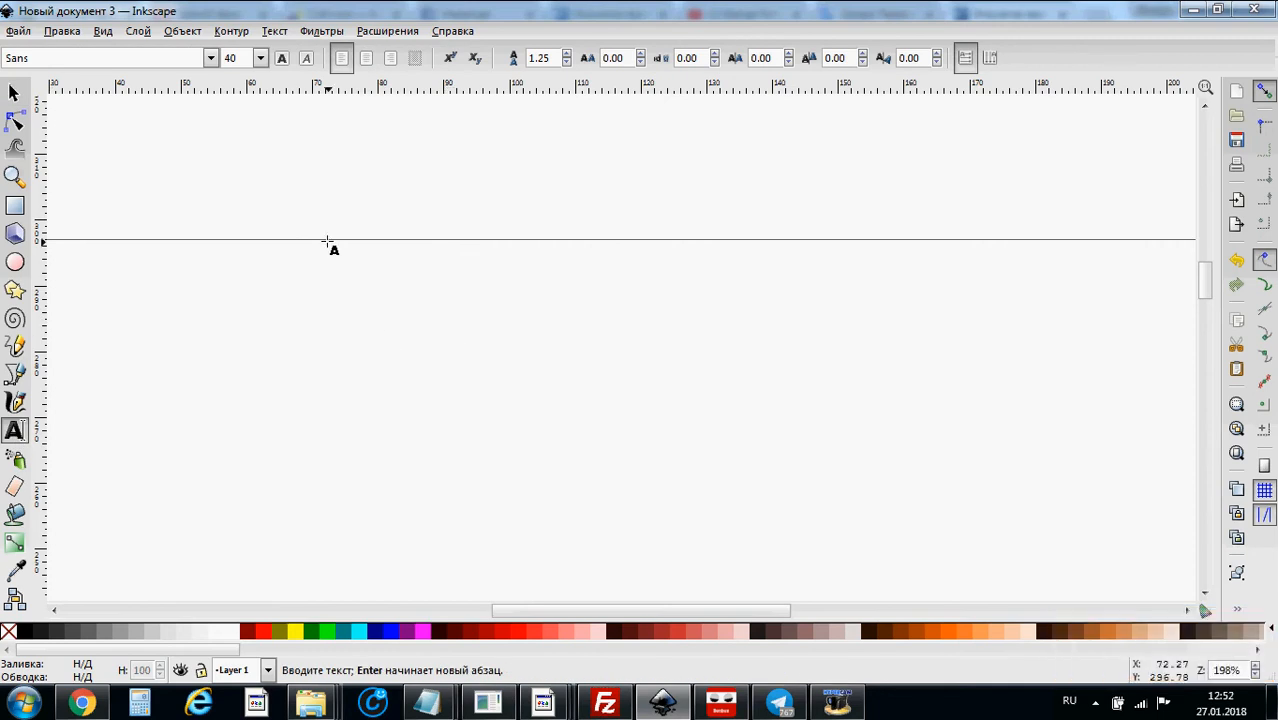
{"action": "key", "text": "alt+shift"}
{"action": "type", "text": "Hellow wo"}
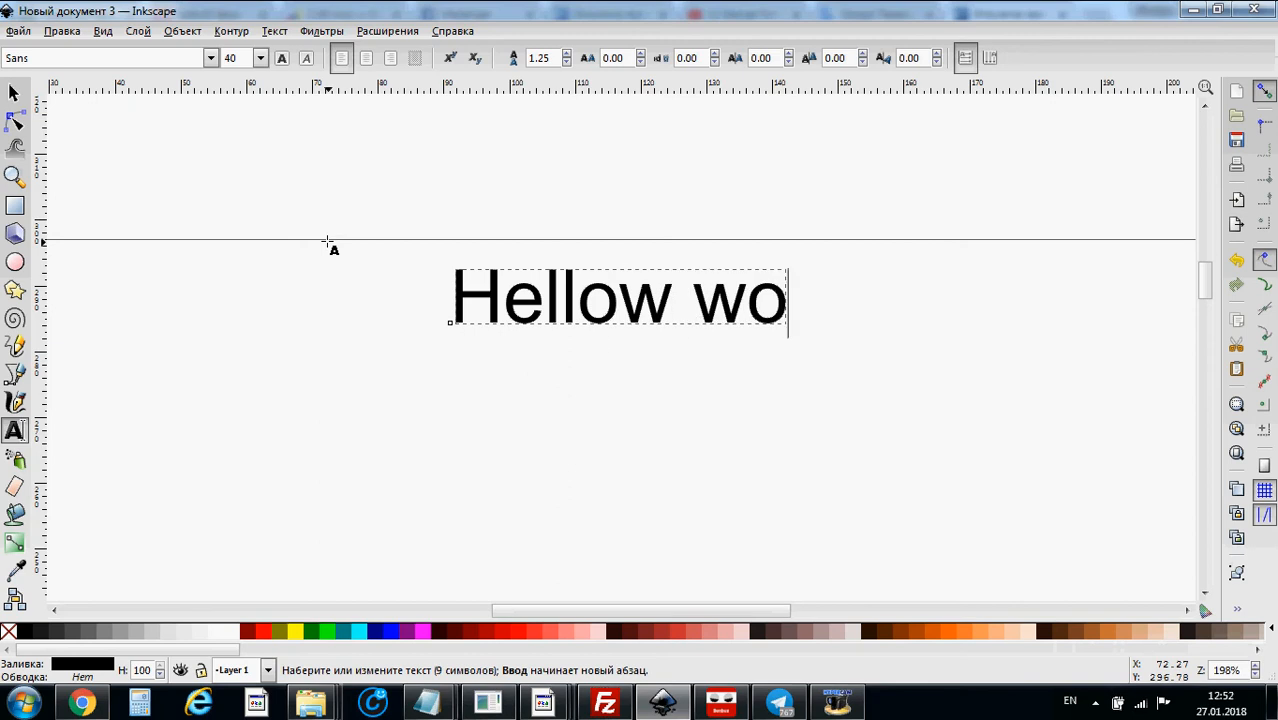
{"action": "key", "text": "BackSpace"}
{"action": "key", "text": "BackSpace"}
{"action": "key", "text": "BackSpace"}
{"action": "key", "text": "BackSpace"}
{"action": "type", "text": "world!"}
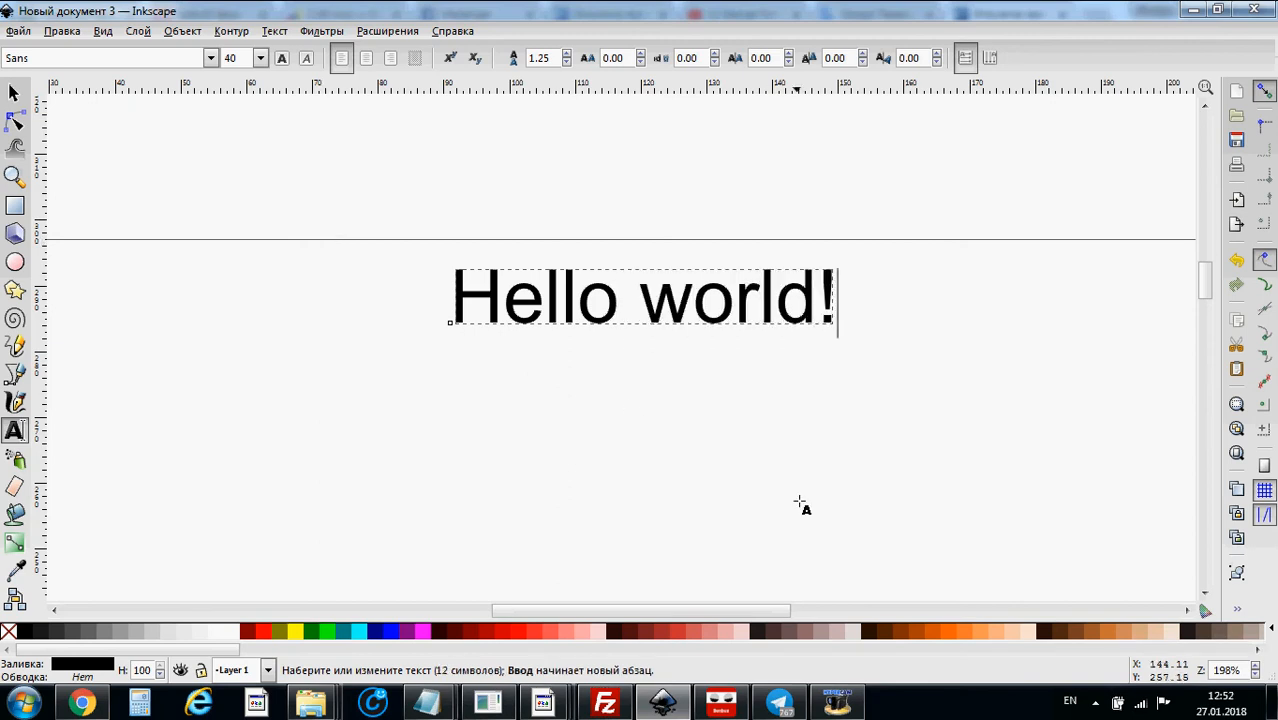
{"action": "left_click", "coordinate": [706, 458]}
Group the "Hello world!" text object and convert it to a path
{"action": "left_click", "coordinate": [14, 92]}
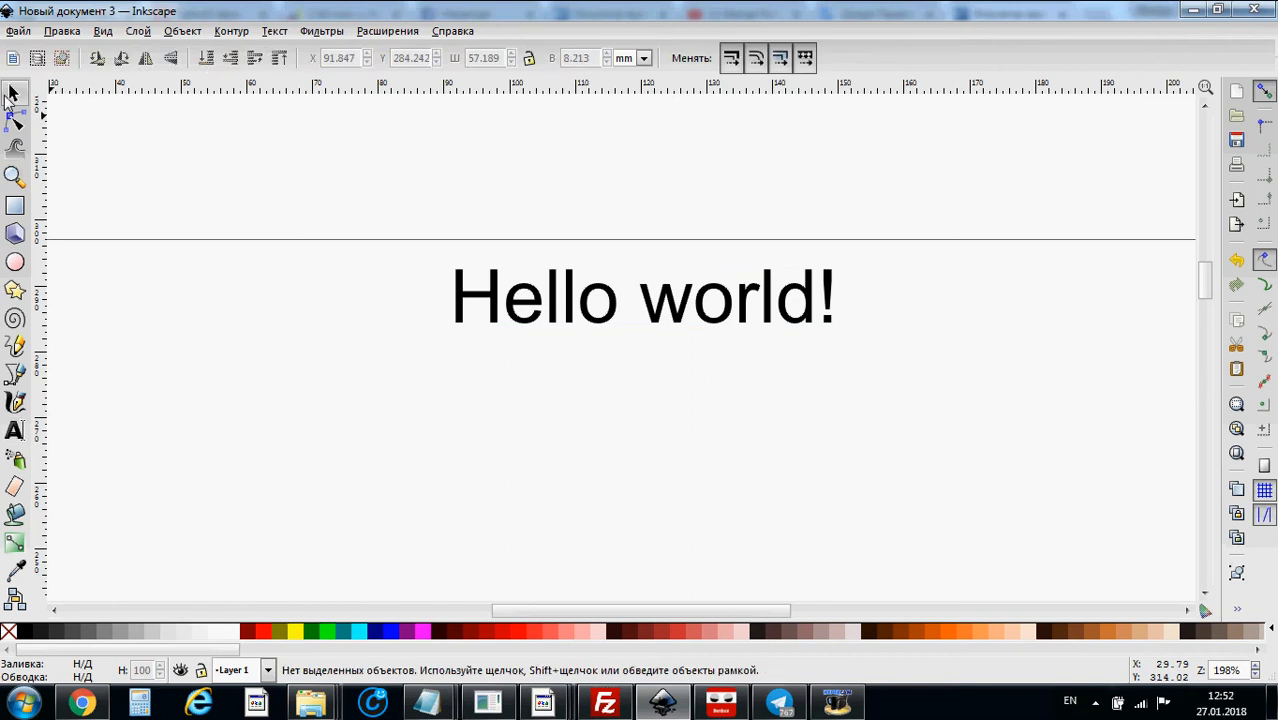
{"action": "left_click", "coordinate": [624, 318]}
{"action": "left_click", "coordinate": [230, 31]}
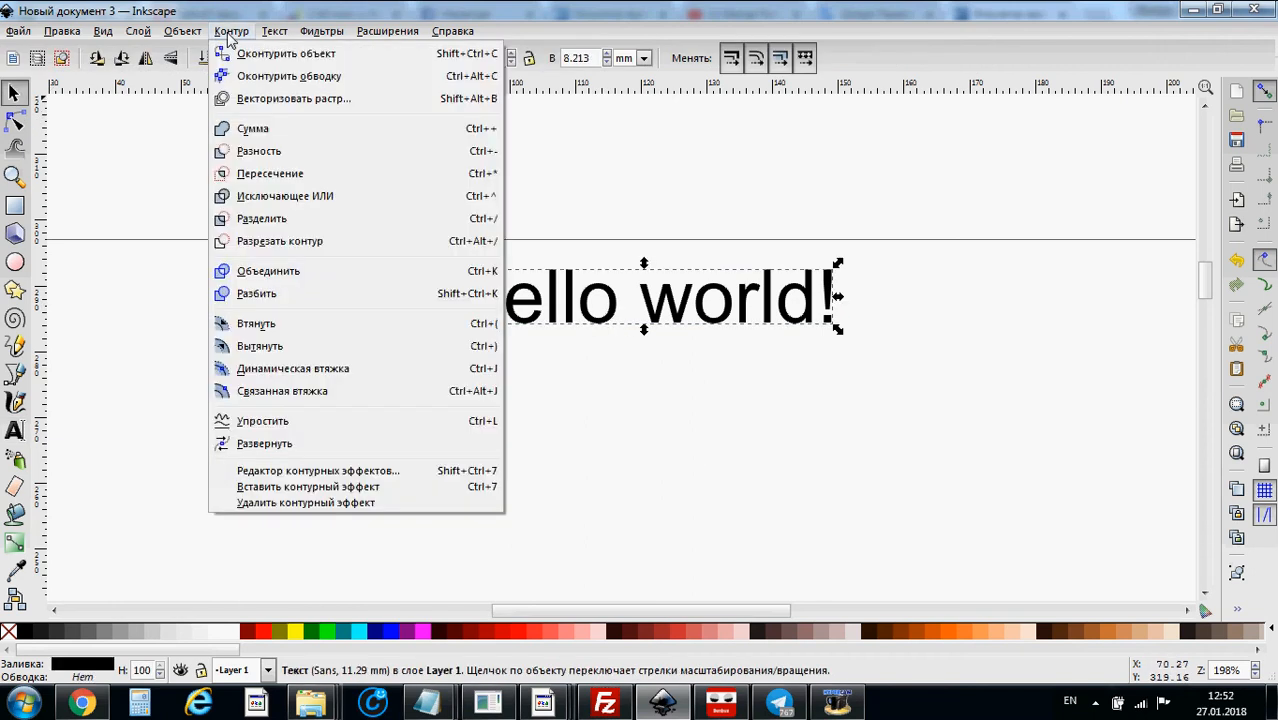
{"action": "left_click", "coordinate": [230, 31]}
{"action": "left_click", "coordinate": [190, 31]}
{"action": "left_click", "coordinate": [225, 106]}
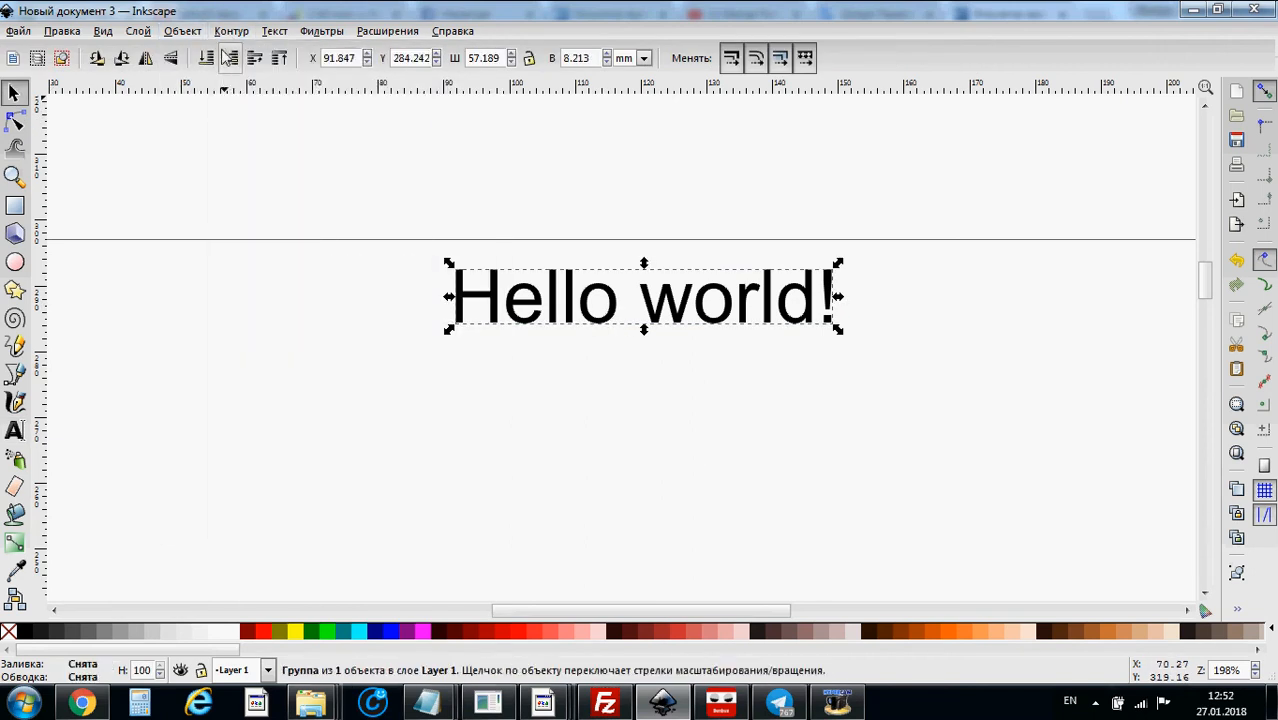
{"action": "left_click", "coordinate": [230, 31]}
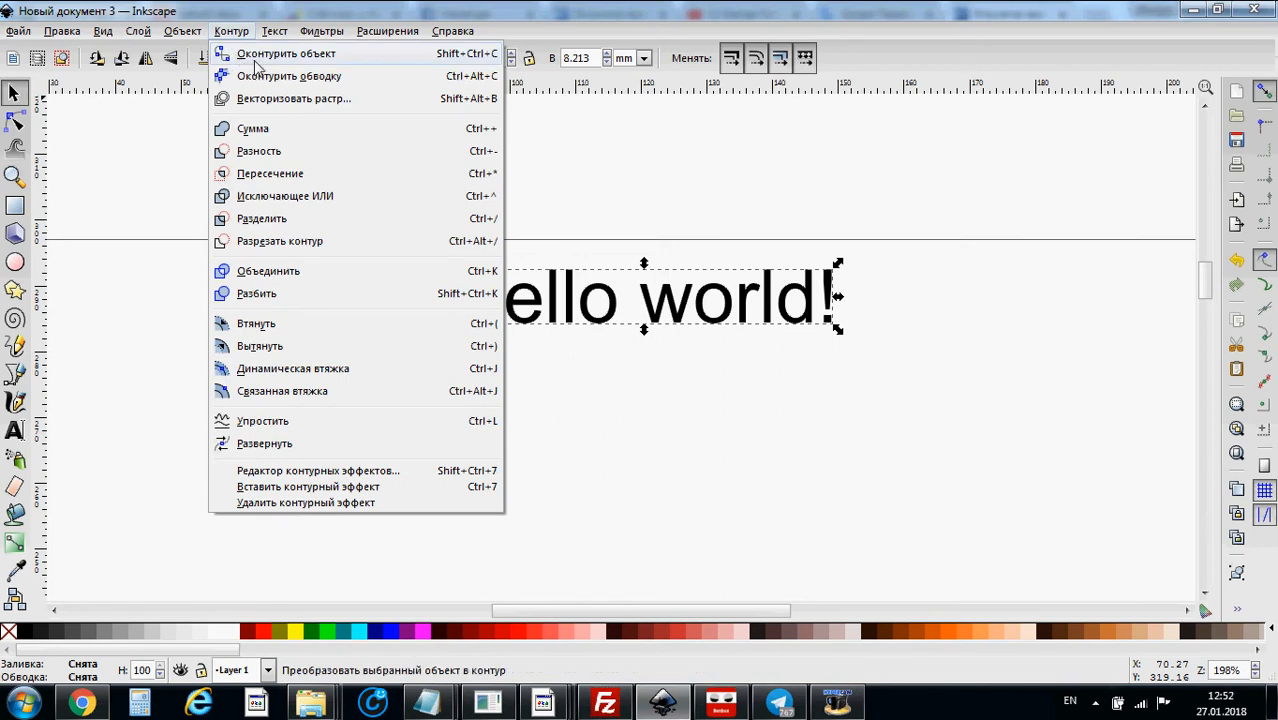
{"action": "left_click", "coordinate": [254, 63]}
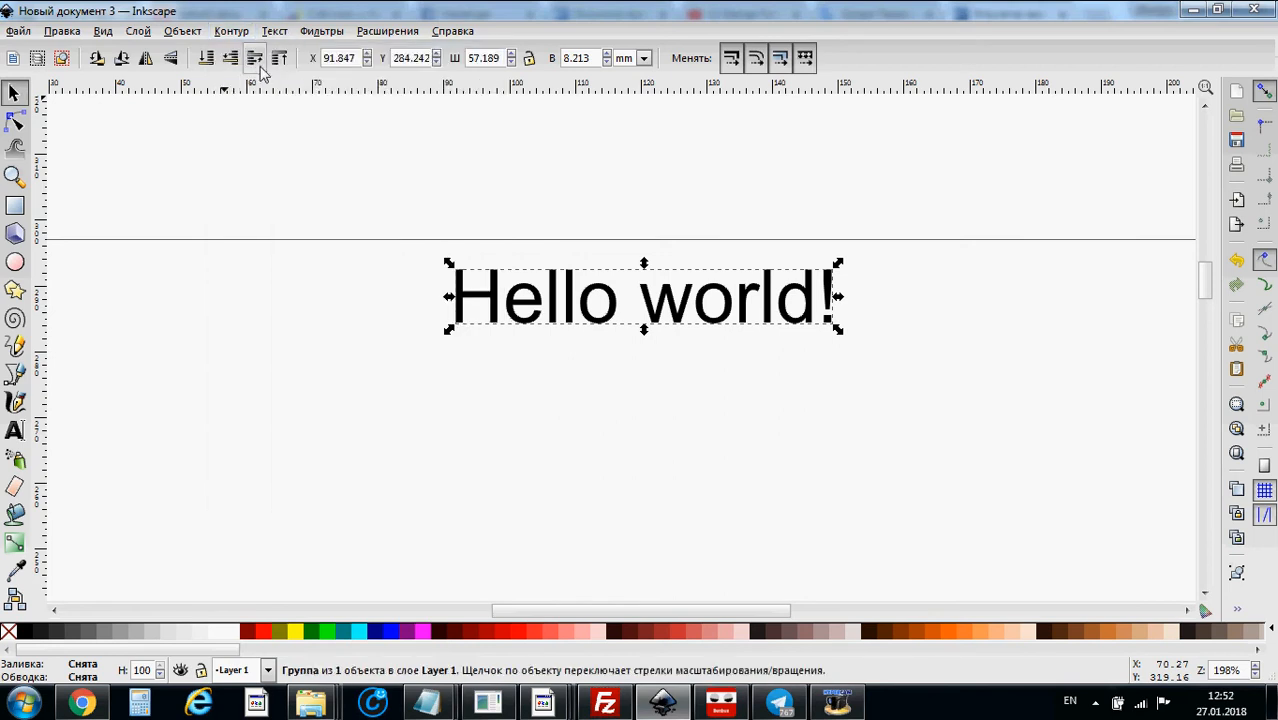
Review the save and laser settings of the Endurance Laser G-code extension and apply it to the text outline
{"action": "left_click", "coordinate": [386, 32]}
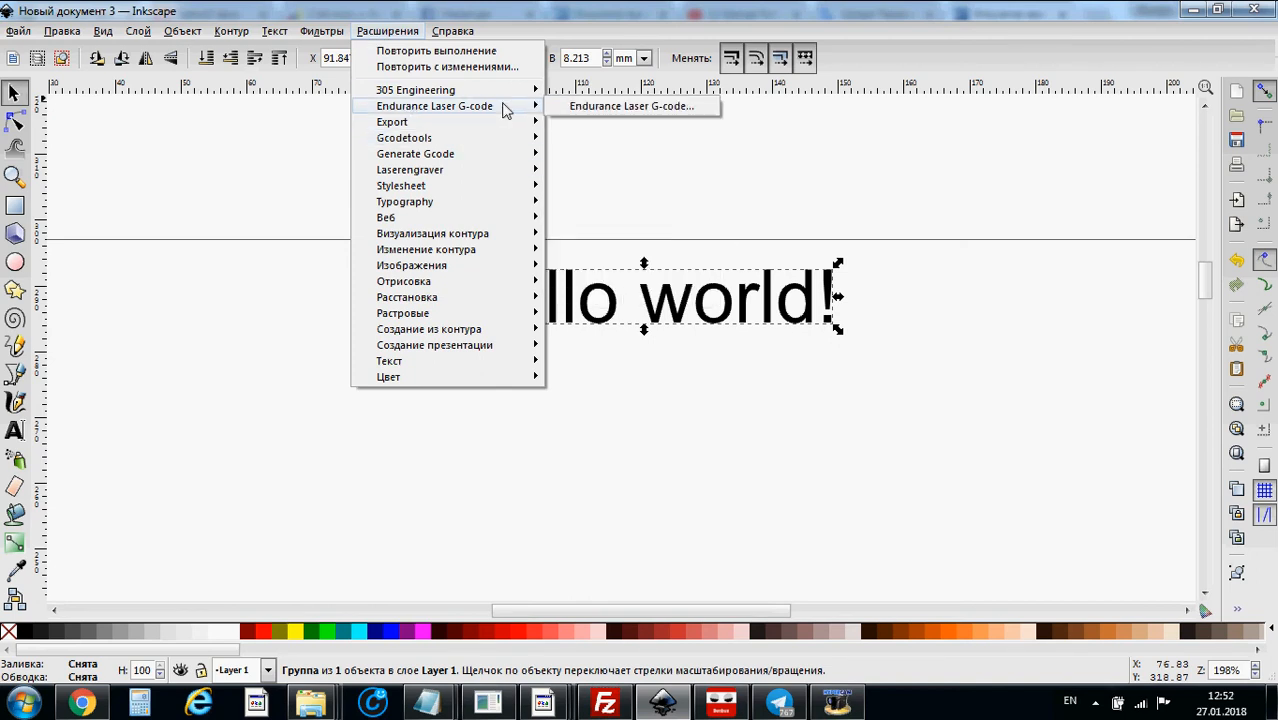
{"action": "left_click", "coordinate": [583, 110]}
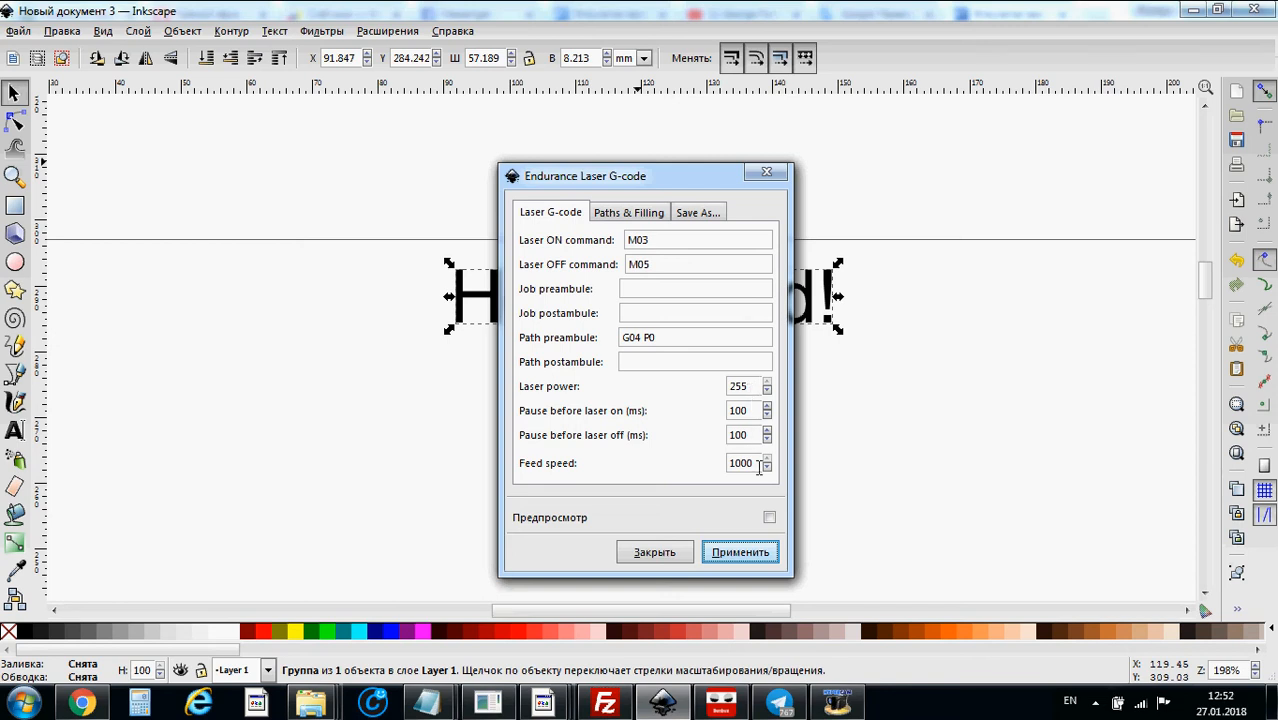
{"action": "left_click", "coordinate": [698, 212]}
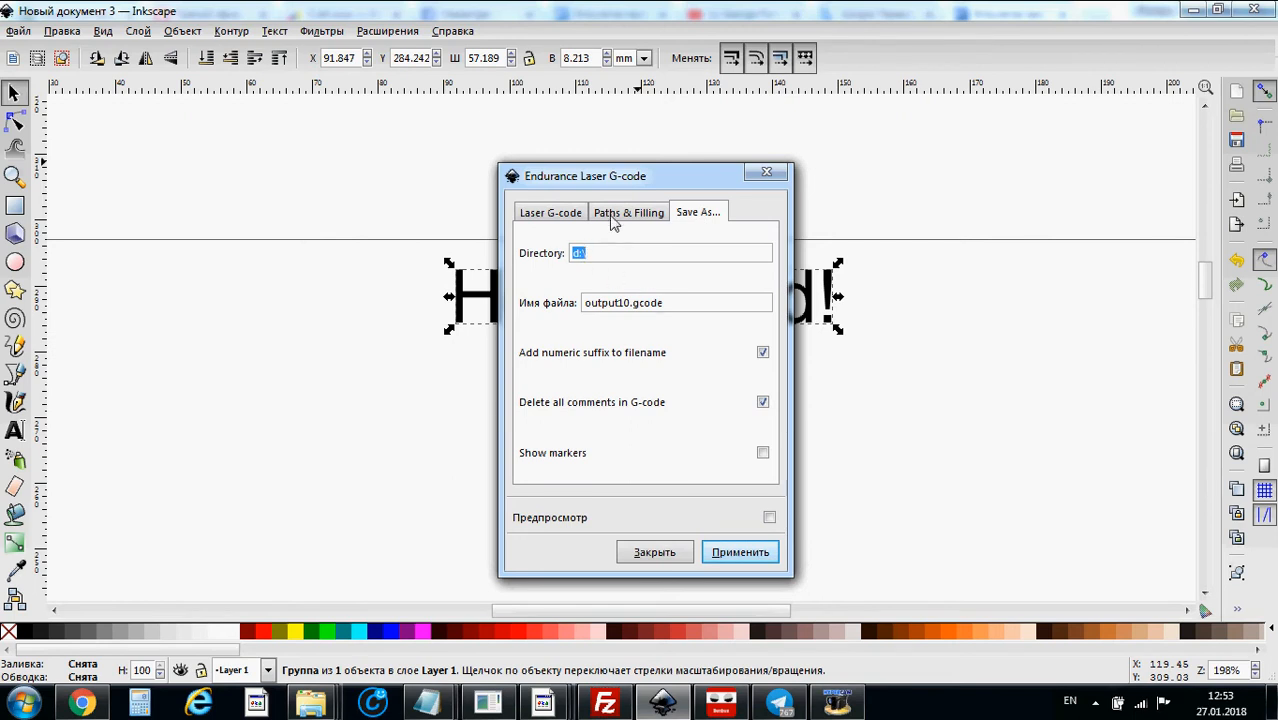
{"action": "left_click", "coordinate": [537, 216]}
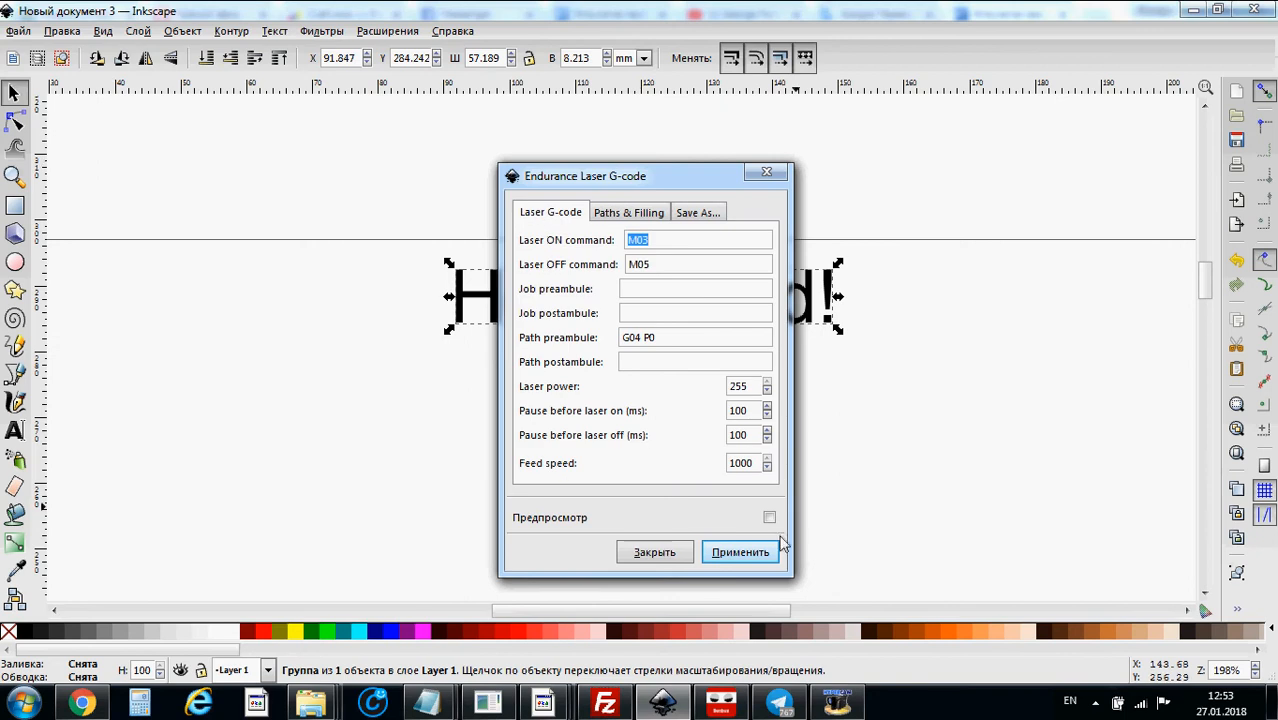
{"action": "left_click", "coordinate": [730, 558]}
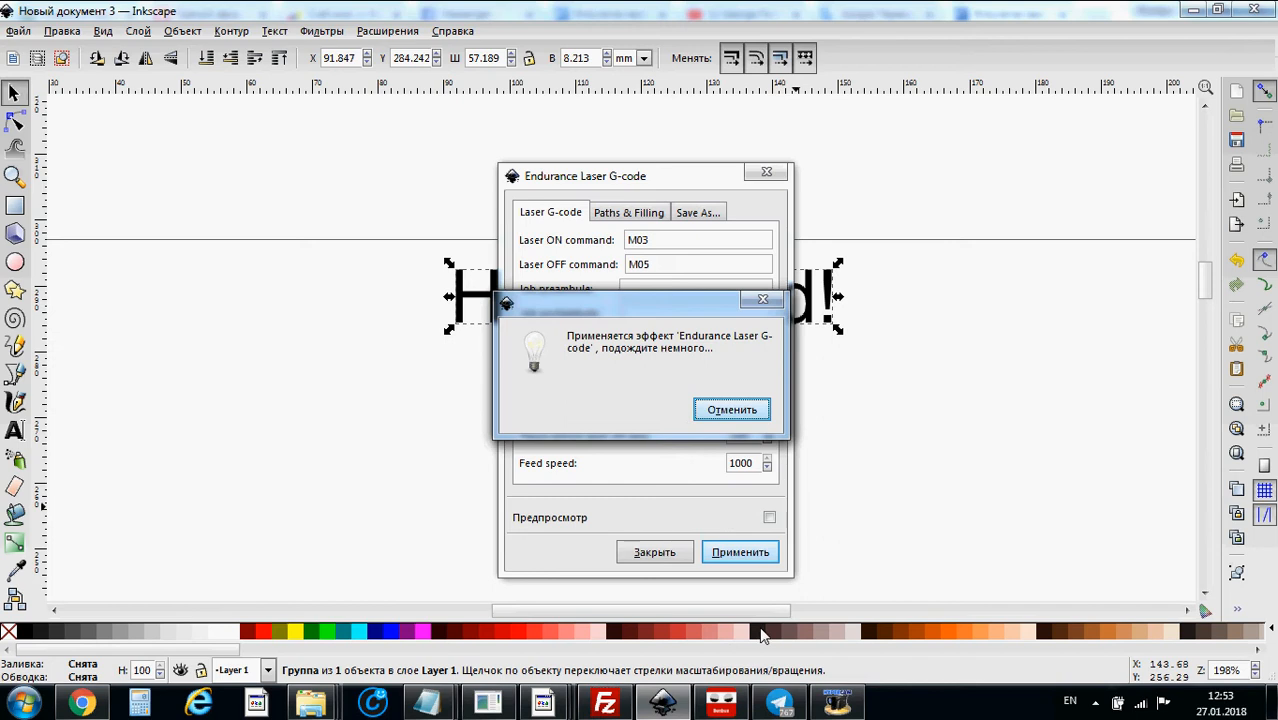
Switch to the Word document "Как работать с gcode.docx" and view its opening section on the Inkscape plugins
{"action": "mouse_move", "coordinate": [545, 705]}
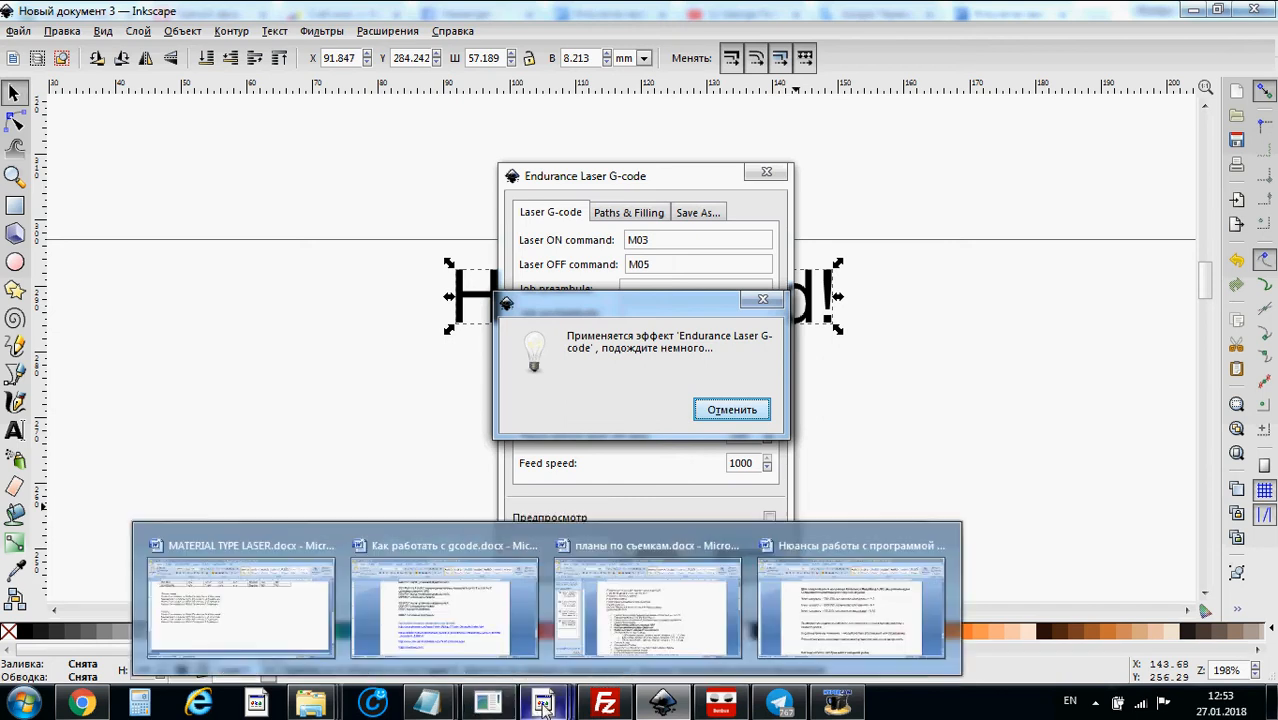
{"action": "left_click", "coordinate": [650, 610]}
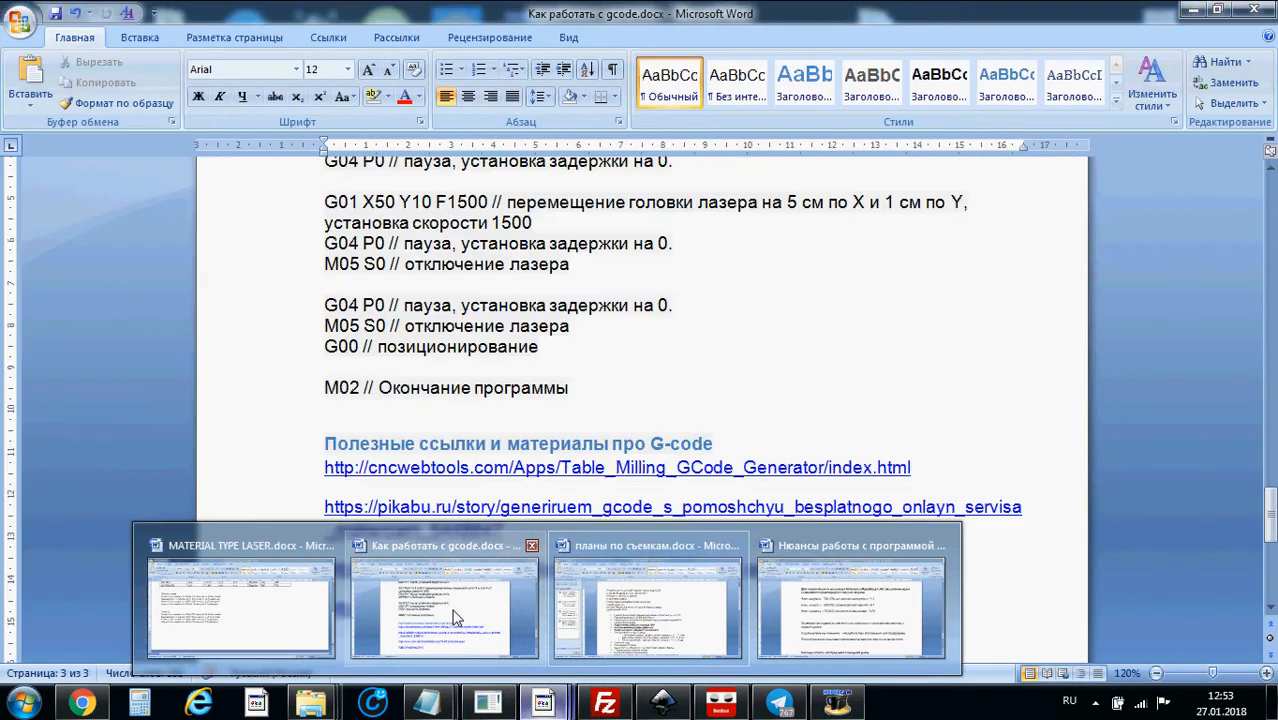
{"action": "left_click", "coordinate": [456, 608]}
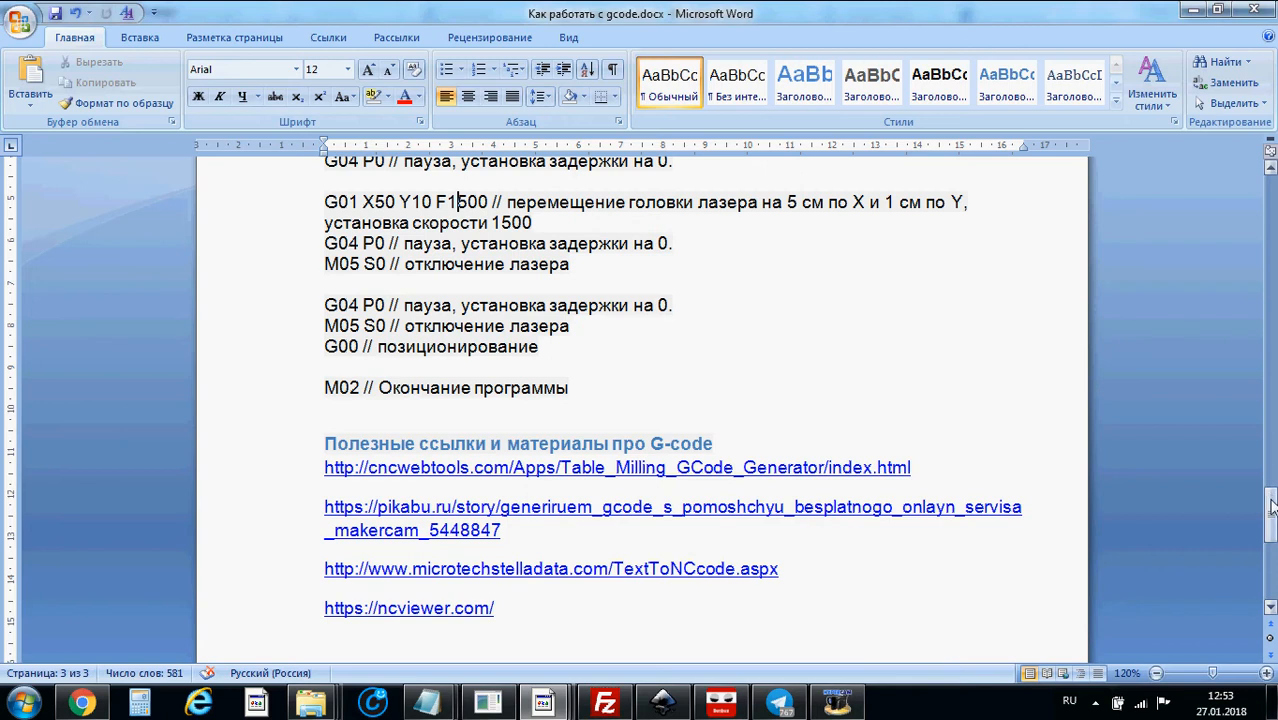
{"action": "left_click_drag", "start_coordinate": [1271, 507], "coordinate": [1271, 212]}
Switch to Chrome and look over the upper part of the endurancelasers.com home page
{"action": "mouse_move", "coordinate": [100, 708]}
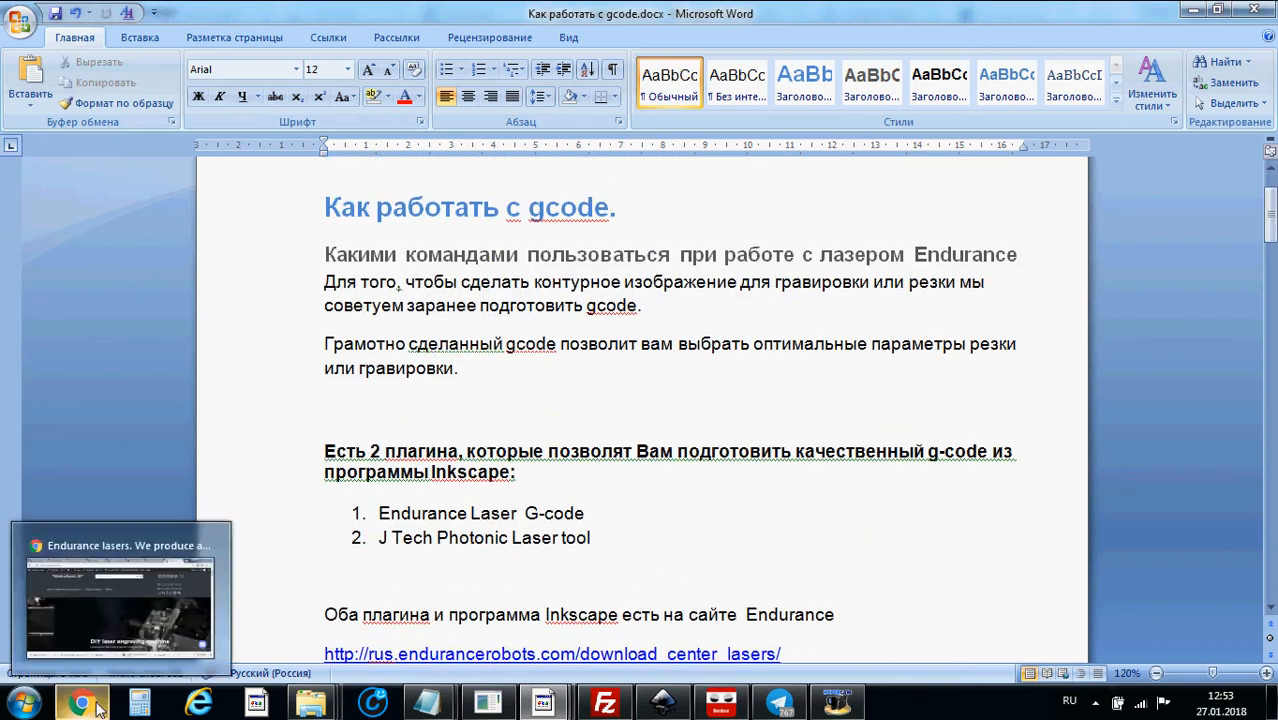
{"action": "left_click", "coordinate": [120, 600]}
{"action": "scroll", "coordinate": [640, 400], "scroll_direction": "down", "scroll_amount": 5}
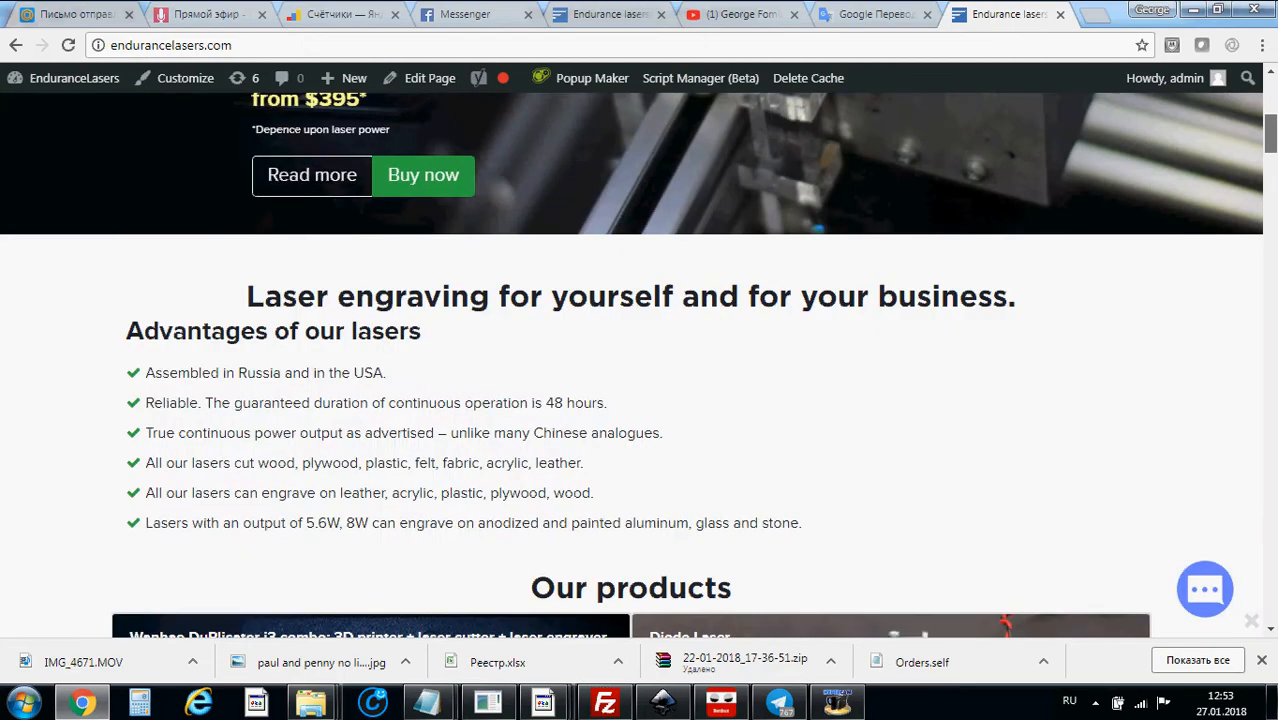
{"action": "scroll", "coordinate": [640, 400], "scroll_direction": "up", "scroll_amount": 5}
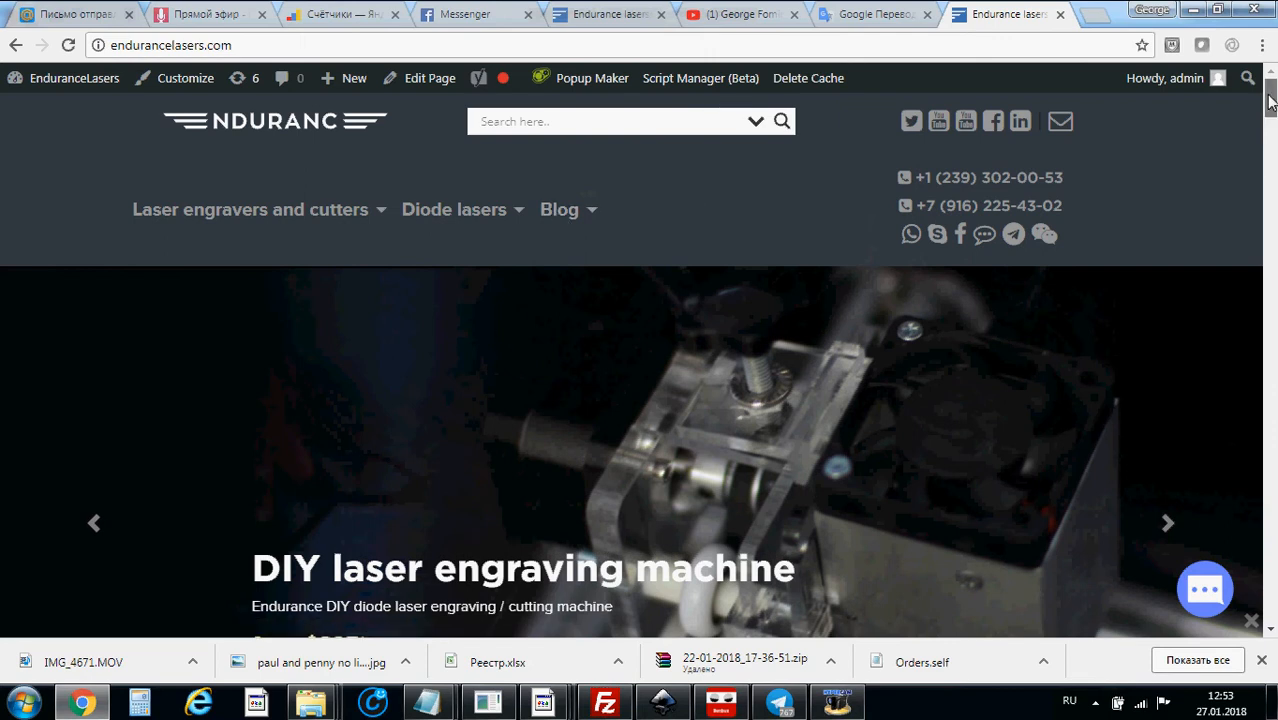
{"action": "scroll", "coordinate": [1270, 100], "scroll_direction": "down", "scroll_amount": 5}
{"action": "scroll", "coordinate": [1270, 100], "scroll_direction": "up", "scroll_amount": 5}
Load the Endurance YouTube channel's home page through its short custom address, and return to Inkscape
{"action": "left_click", "coordinate": [740, 14]}
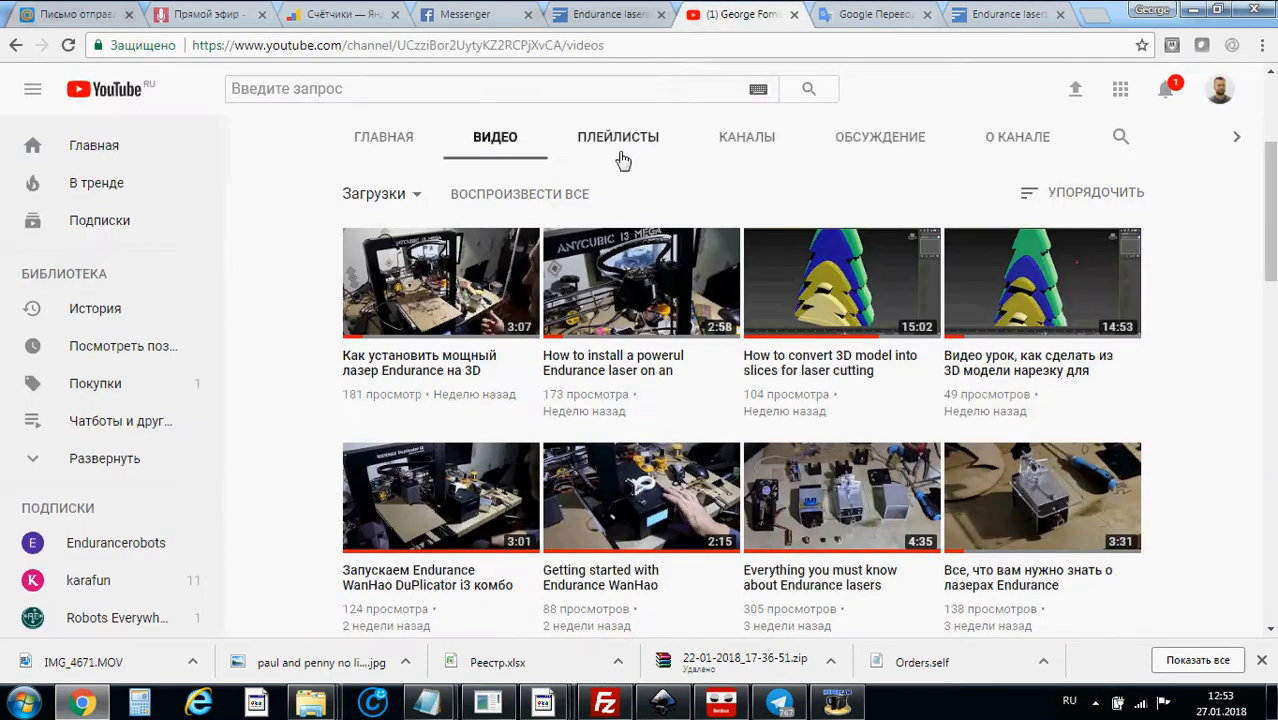
{"action": "double_click", "coordinate": [357, 45]}
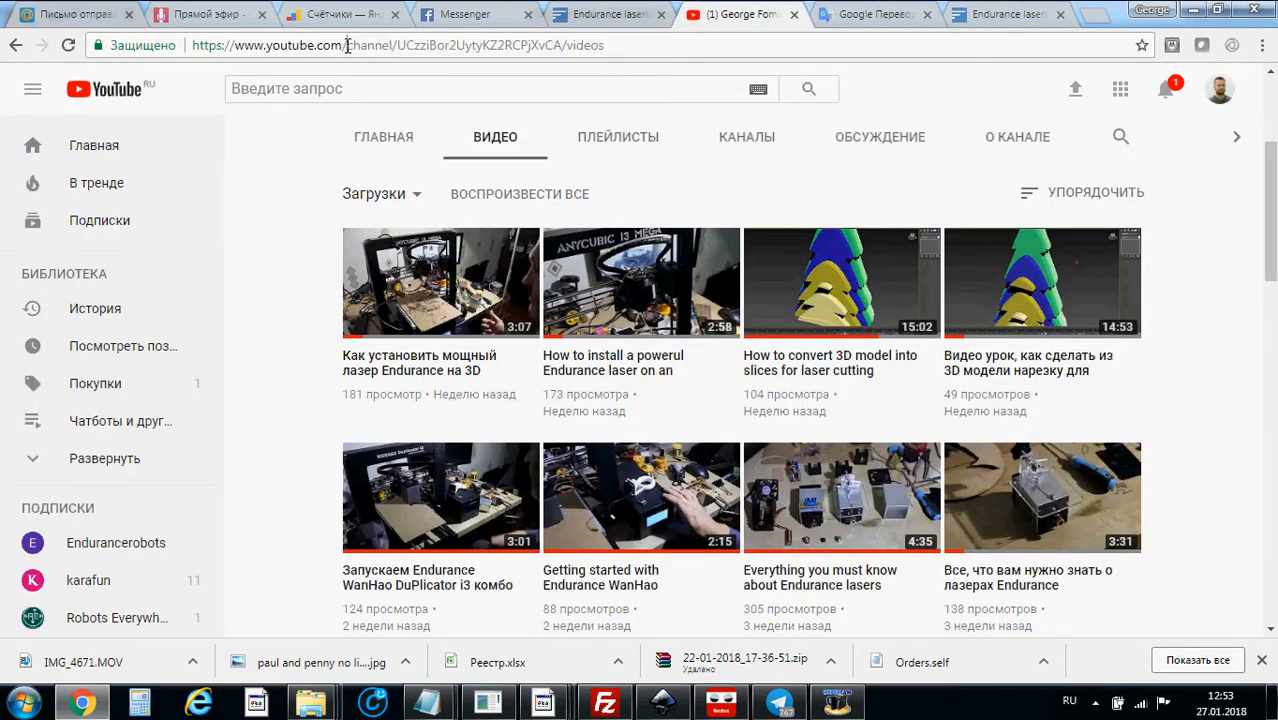
{"action": "left_click_drag", "start_coordinate": [347, 45], "coordinate": [880, 70]}
{"action": "key", "text": "BackSpace"}
{"action": "key", "text": "Down"}
{"action": "key", "text": "Return"}
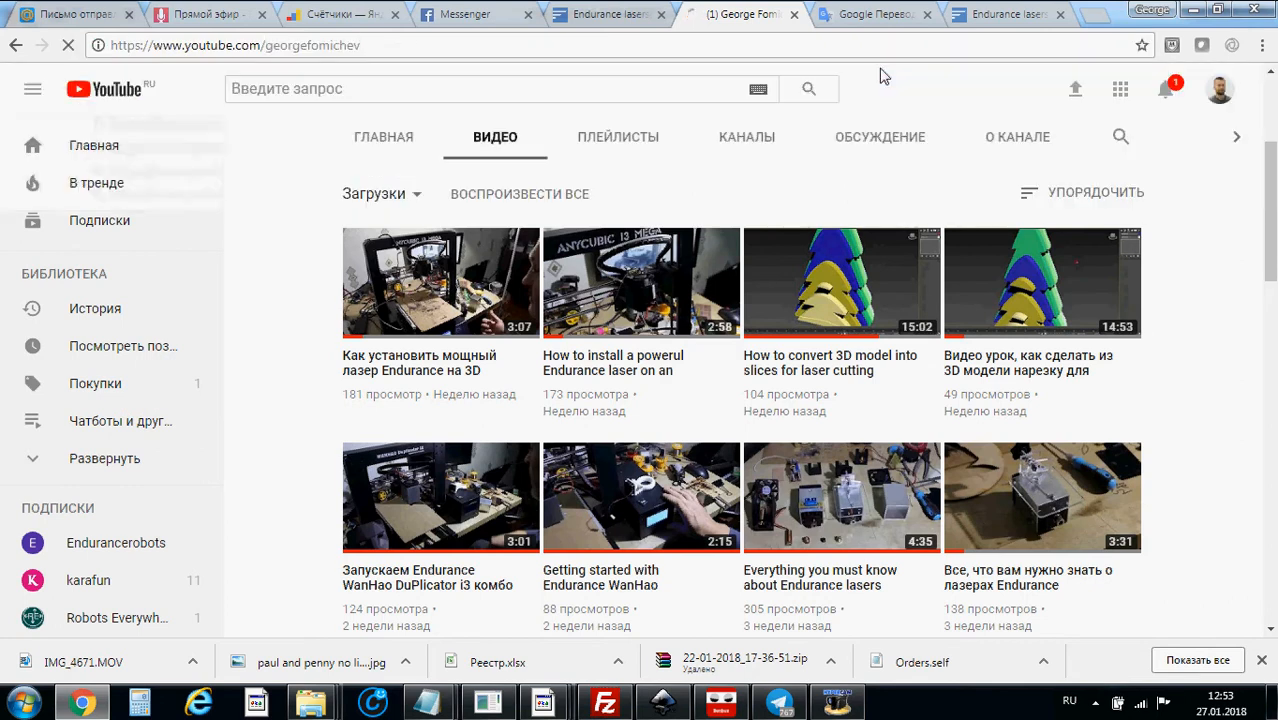
{"action": "mouse_move", "coordinate": [645, 708]}
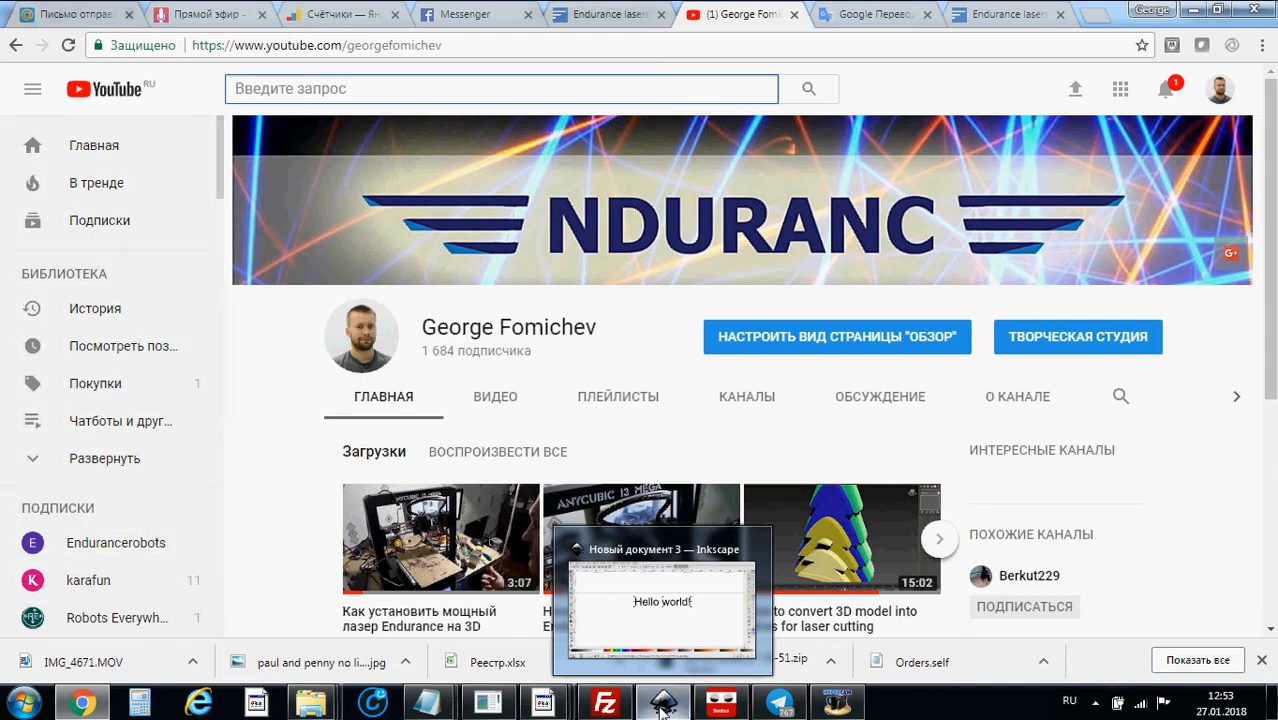
{"action": "left_click", "coordinate": [650, 704]}
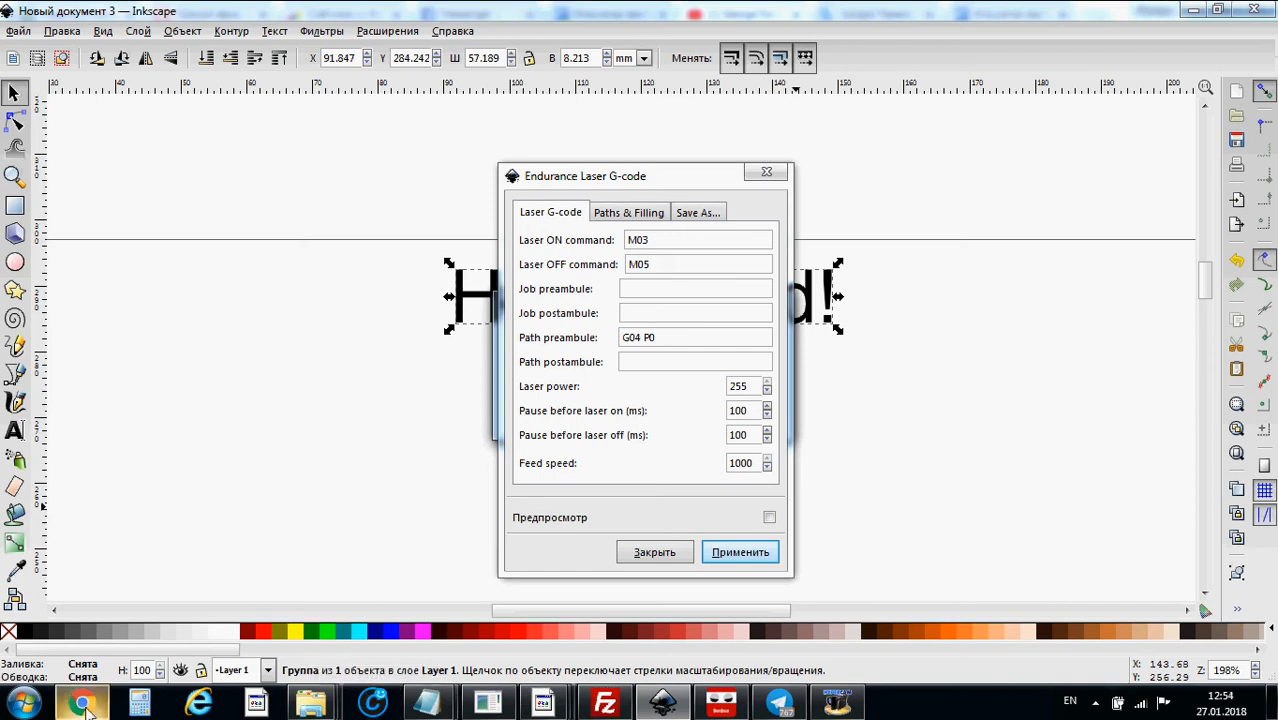
Switch back to Chrome and view the footer links on the endurancelasers.com home page
{"action": "mouse_move", "coordinate": [84, 704]}
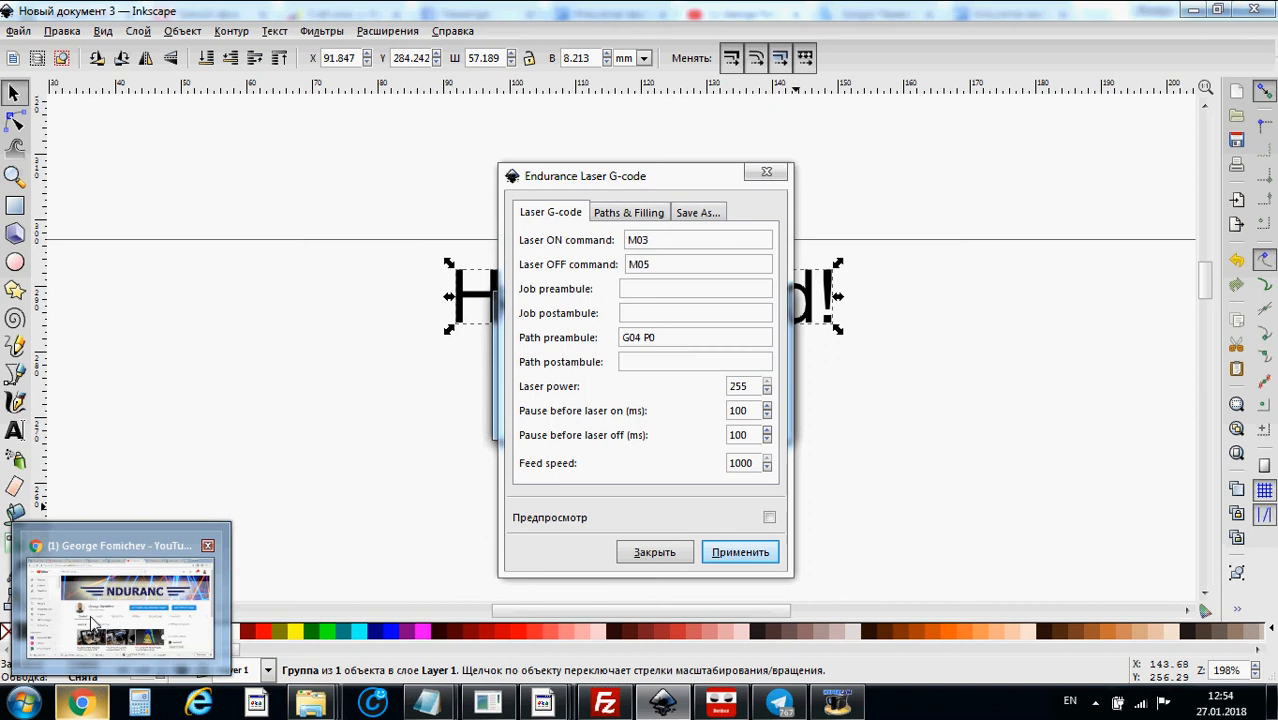
{"action": "left_click", "coordinate": [92, 622]}
{"action": "left_click", "coordinate": [992, 14]}
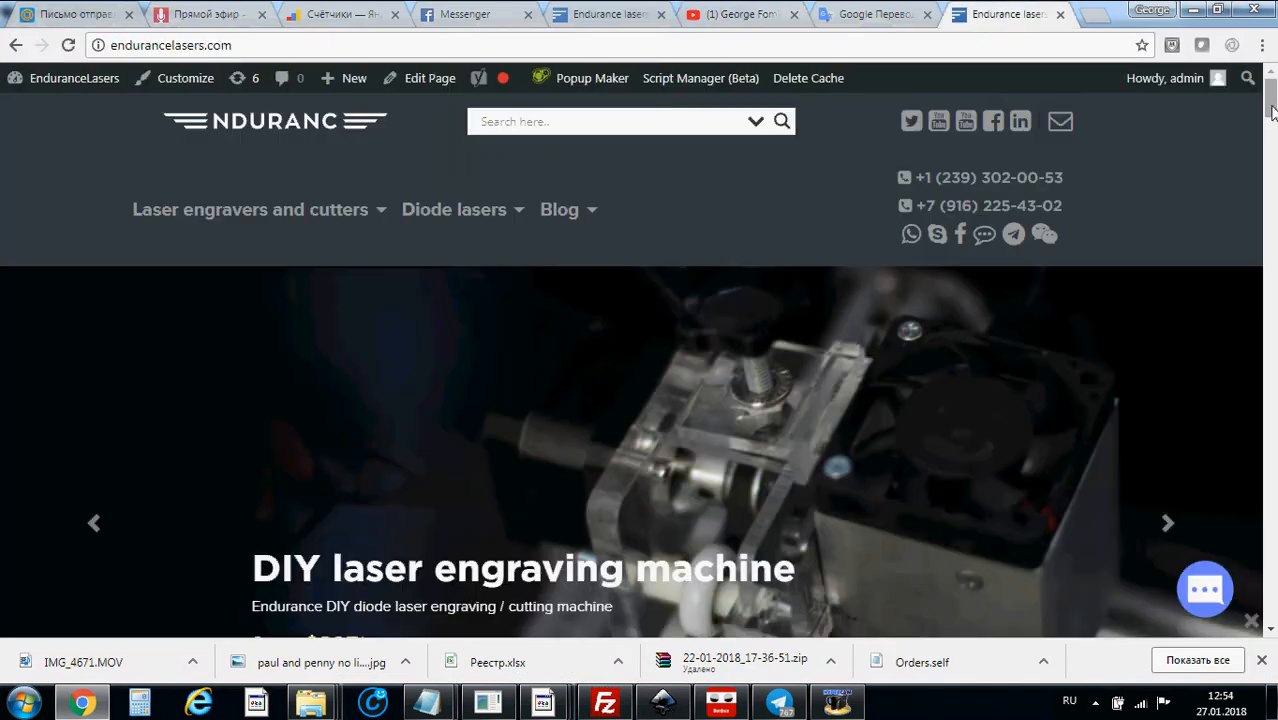
{"action": "left_click_drag", "start_coordinate": [1272, 112], "coordinate": [1270, 546]}
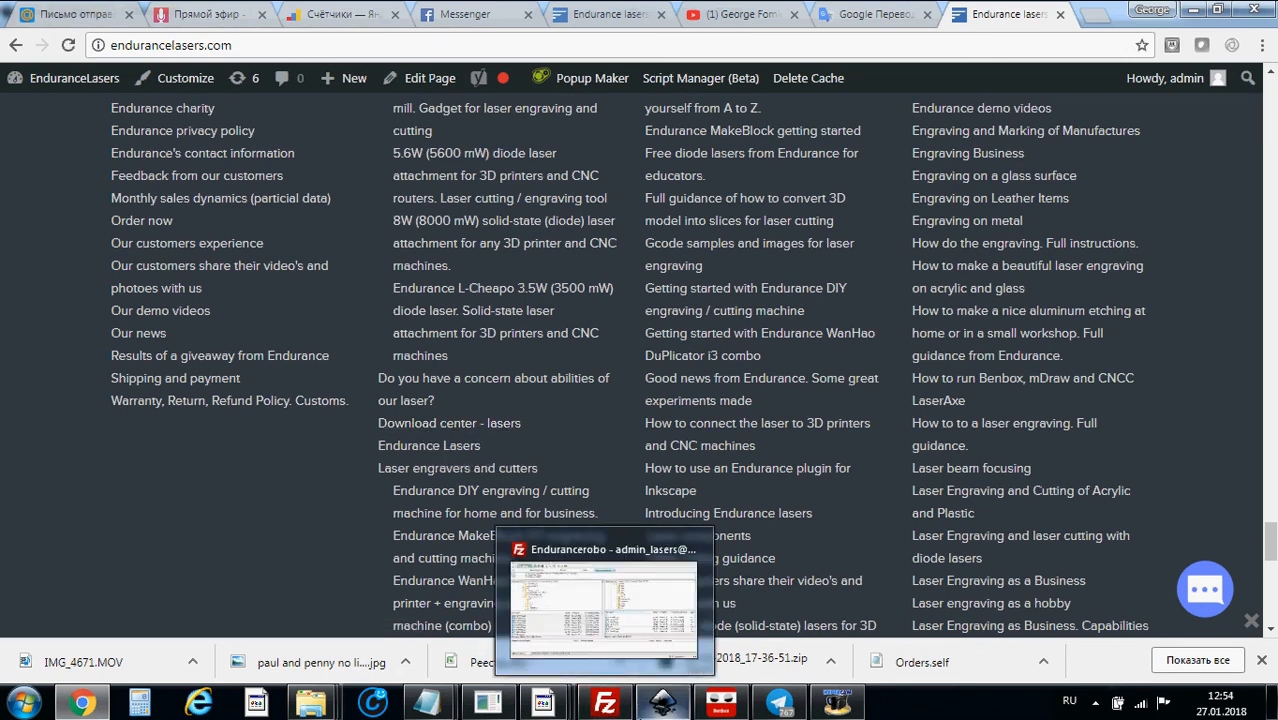
Return to Inkscape, close the Endurance Laser G-code dialog and move the red outline group below the black text, to about X 92.8, Y 267 mm
{"action": "mouse_move", "coordinate": [663, 702]}
{"action": "left_click", "coordinate": [685, 607]}
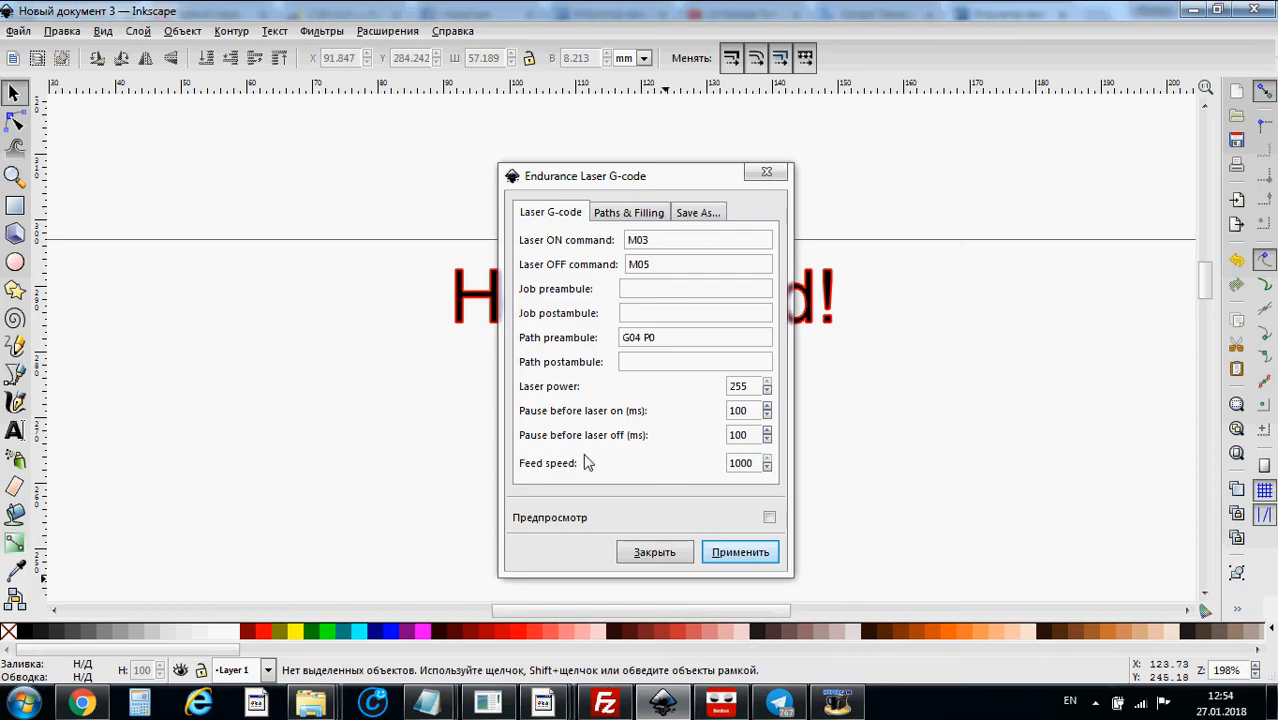
{"action": "left_click", "coordinate": [766, 172]}
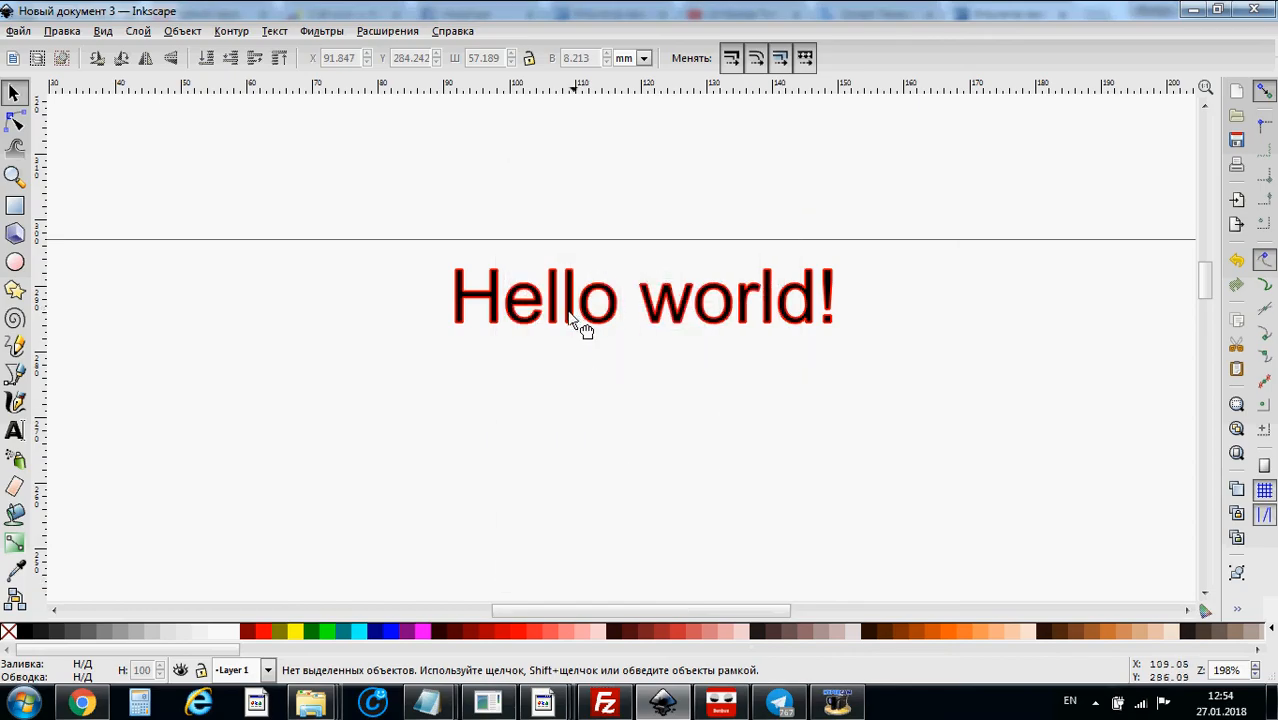
{"action": "left_click_drag", "start_coordinate": [576, 312], "coordinate": [576, 430]}
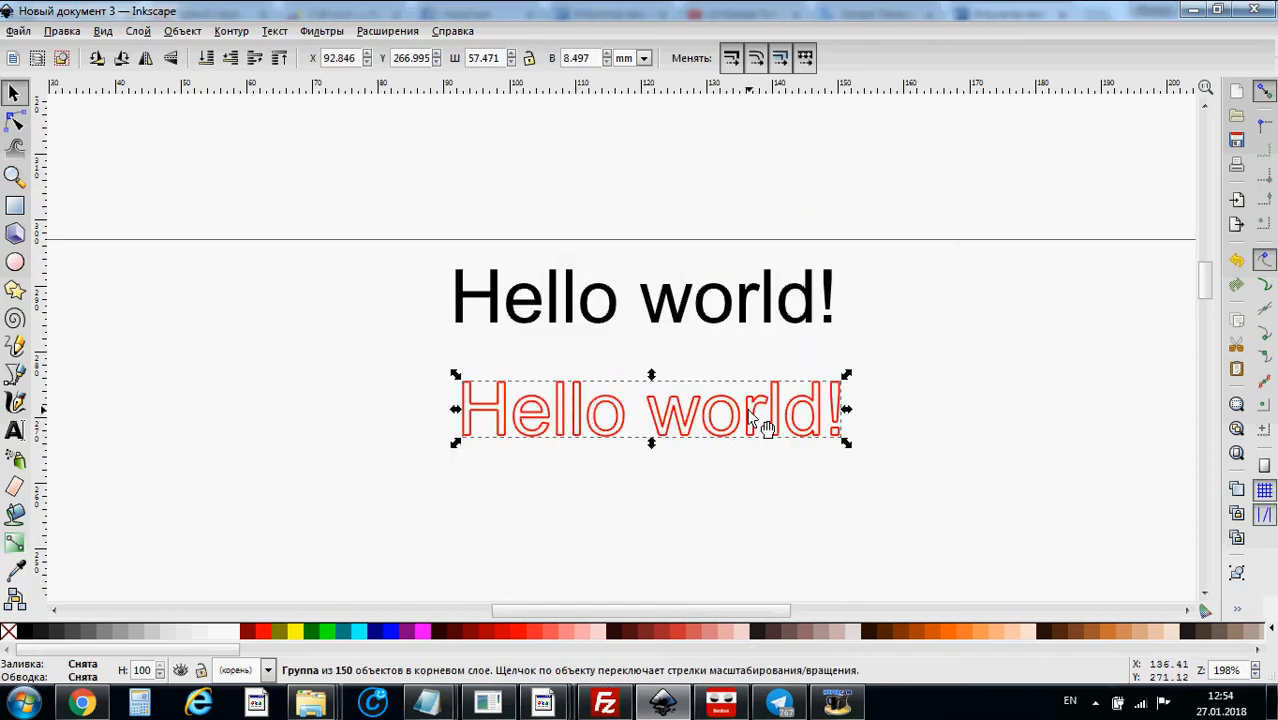
Switch to File Explorer, reload drive D: to check for the generated G-code file, and return to Inkscape
{"action": "mouse_move", "coordinate": [312, 703]}
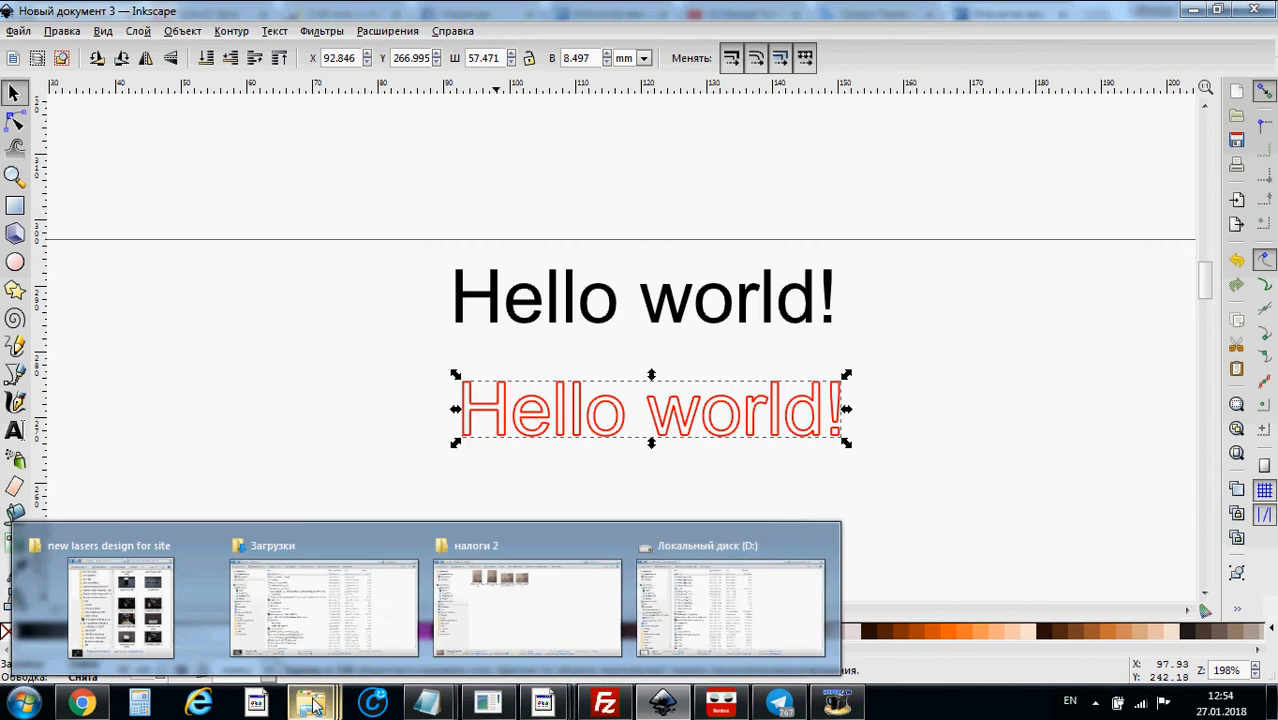
{"action": "left_click", "coordinate": [679, 580]}
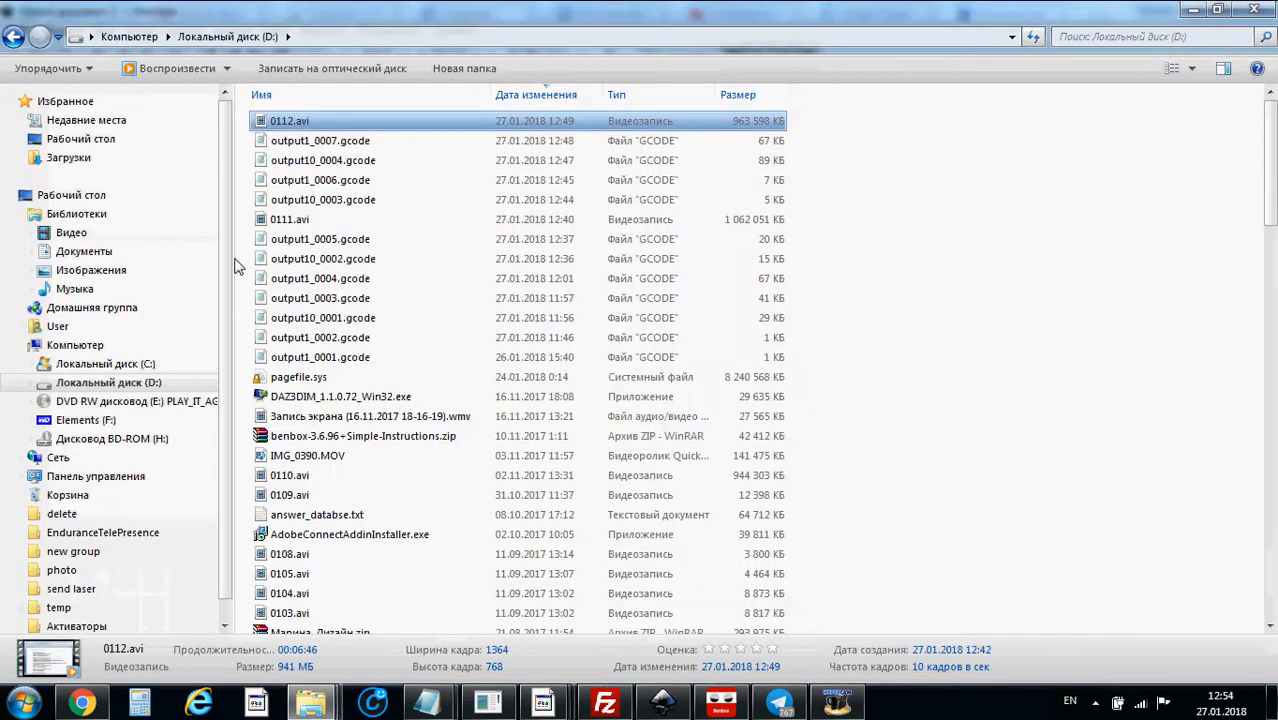
{"action": "left_click", "coordinate": [110, 383]}
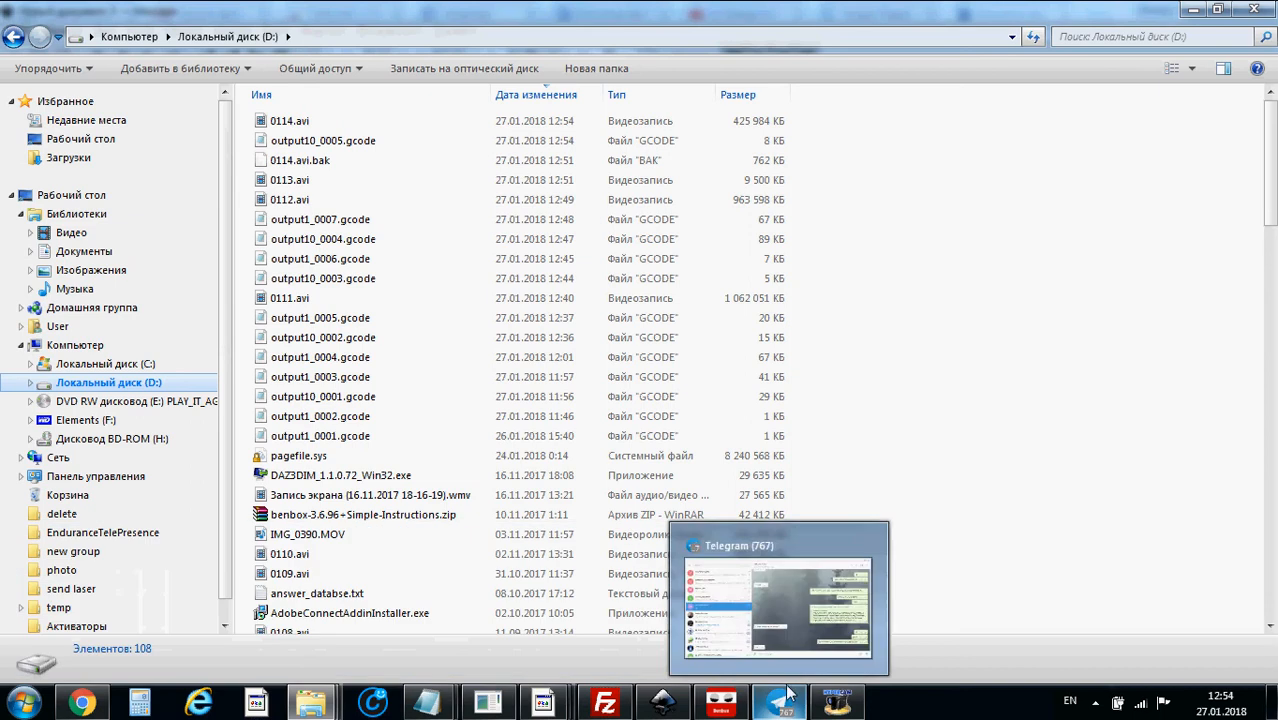
{"action": "left_click", "coordinate": [663, 705]}
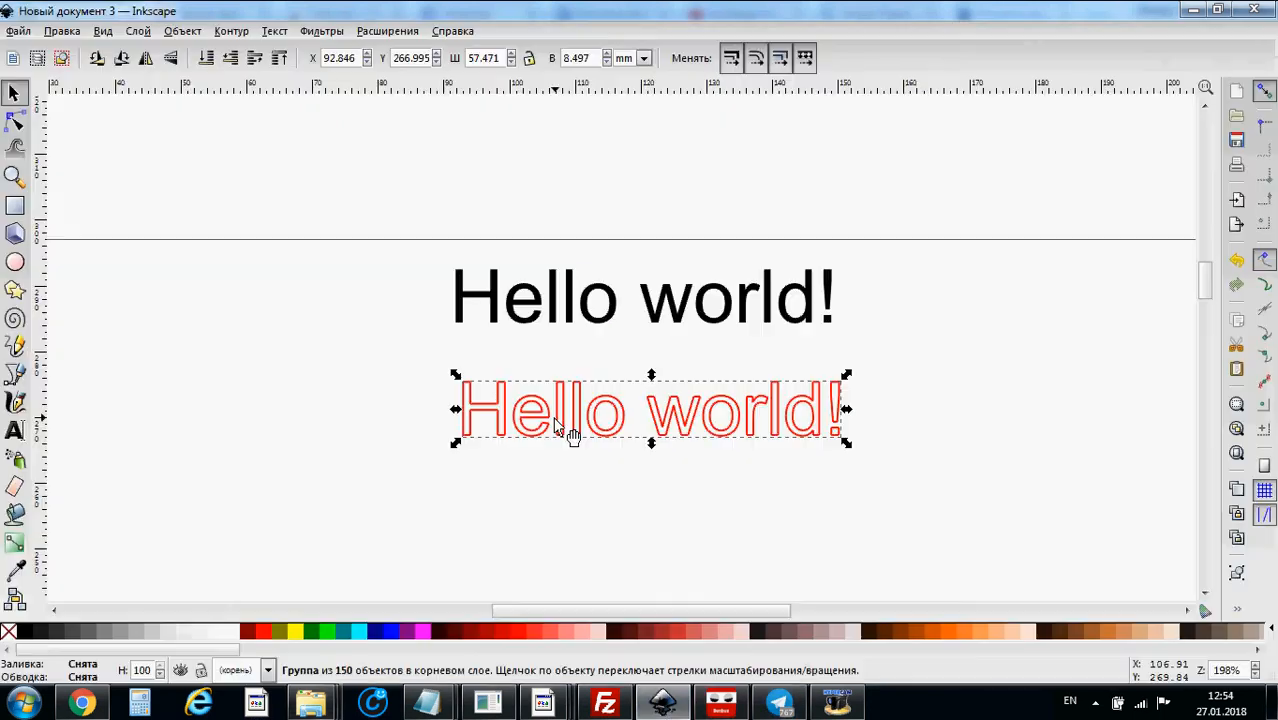
Delete the red outline group and group the black "Hello world!" text
{"action": "key", "text": "Delete"}
{"action": "left_click_drag", "start_coordinate": [394, 388], "coordinate": [910, 258]}
{"action": "left_click", "coordinate": [182, 30]}
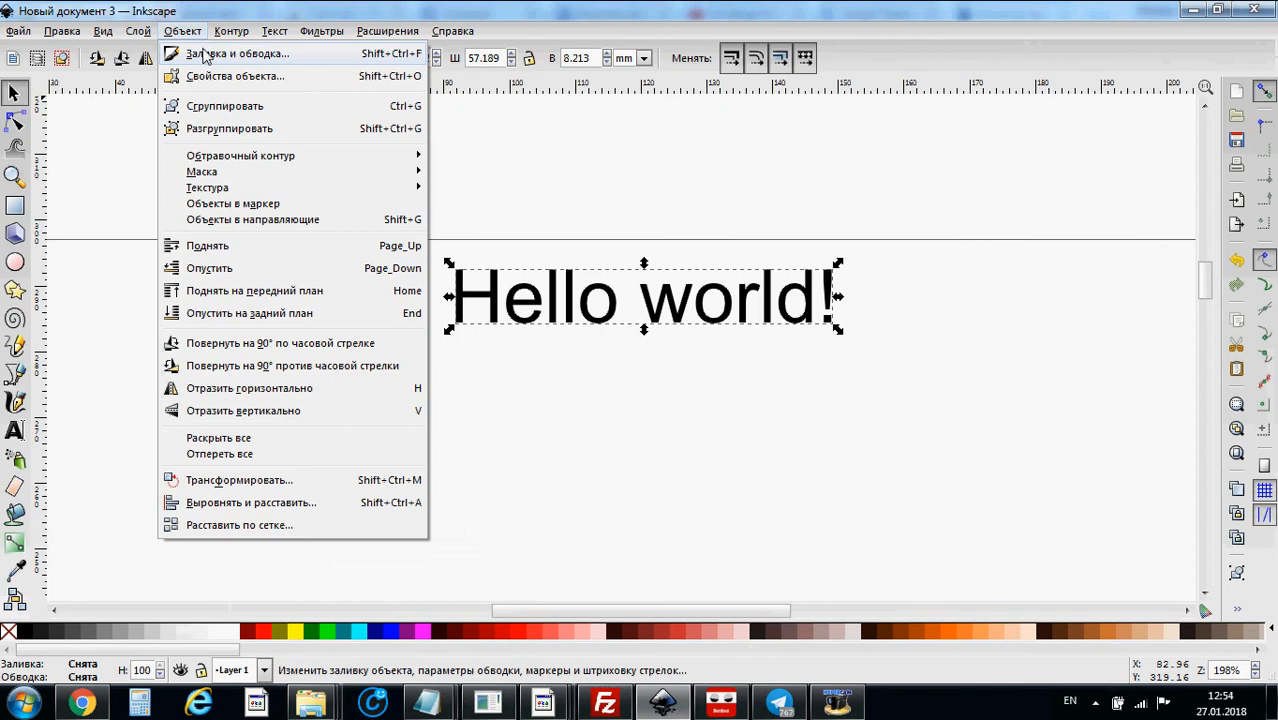
{"action": "left_click", "coordinate": [202, 107]}
Try to convert the grouped "Hello world!" text to a path
{"action": "left_click", "coordinate": [231, 30]}
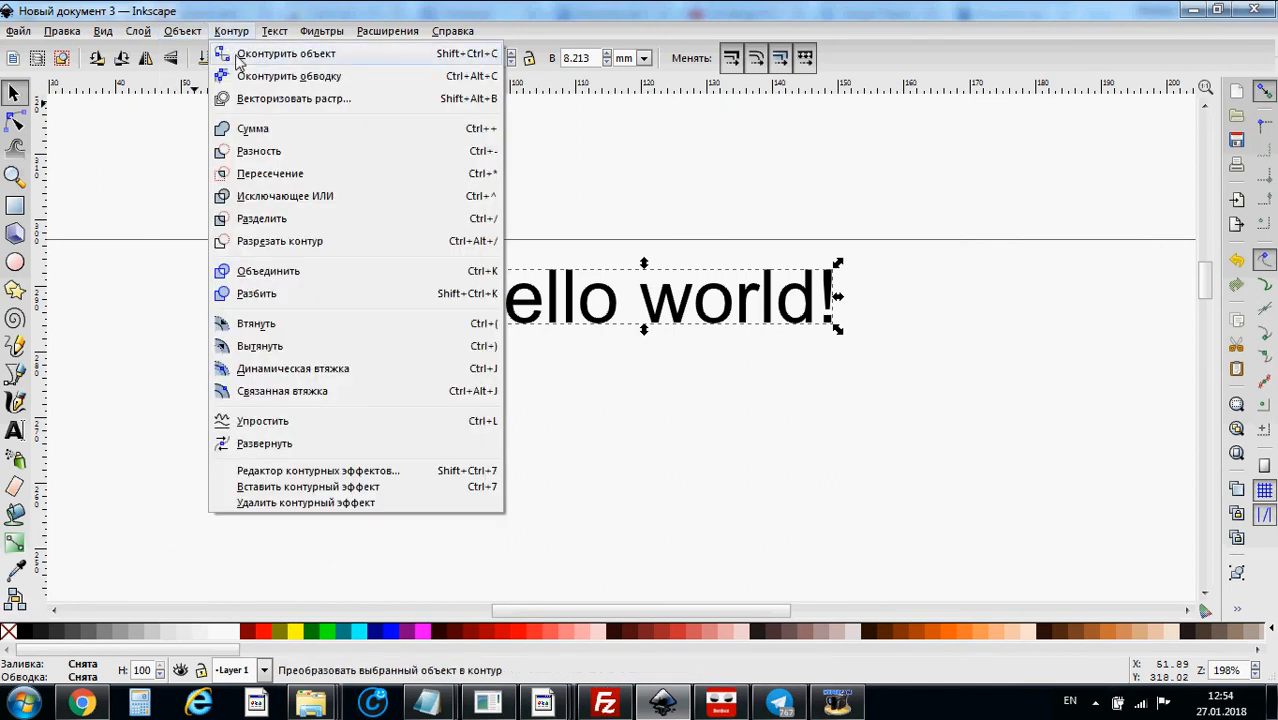
{"action": "left_click", "coordinate": [238, 58]}
Generate the text's G-code with J Tech Photonics Laser Tool and move the toolpath group below the text, to about X 92.6, Y 268.6 mm
{"action": "left_click", "coordinate": [387, 31]}
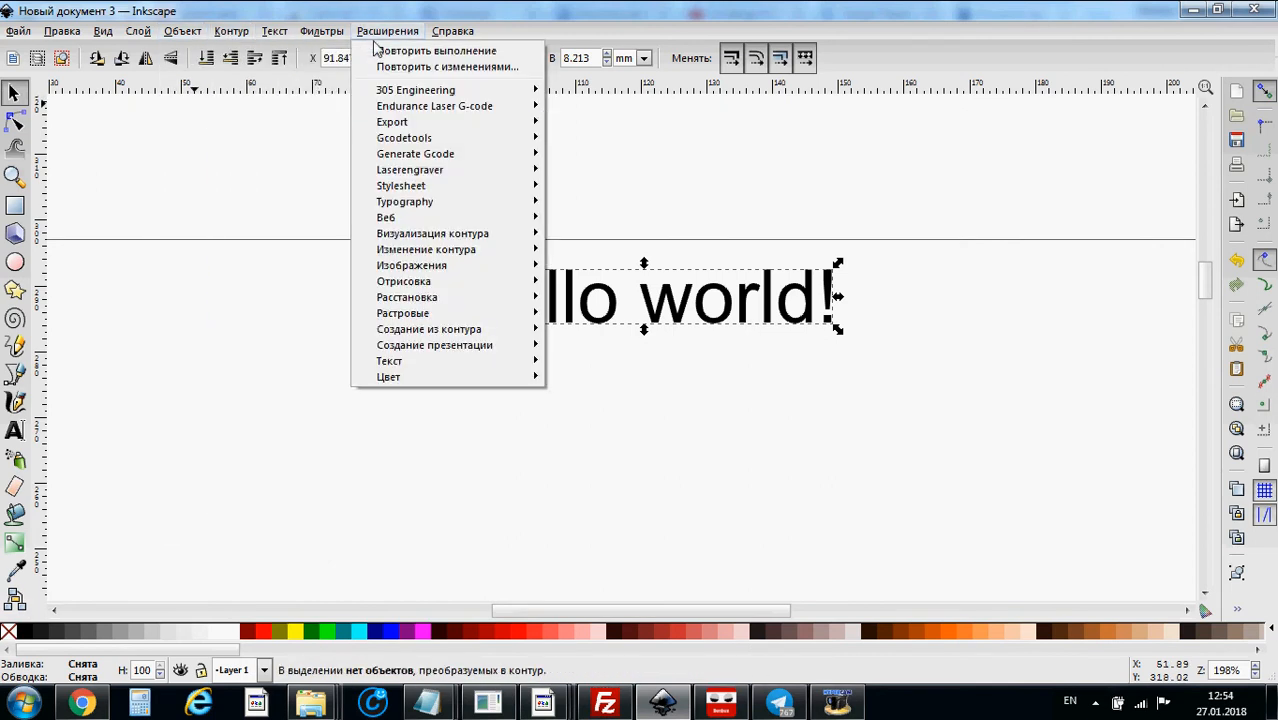
{"action": "mouse_move", "coordinate": [398, 158]}
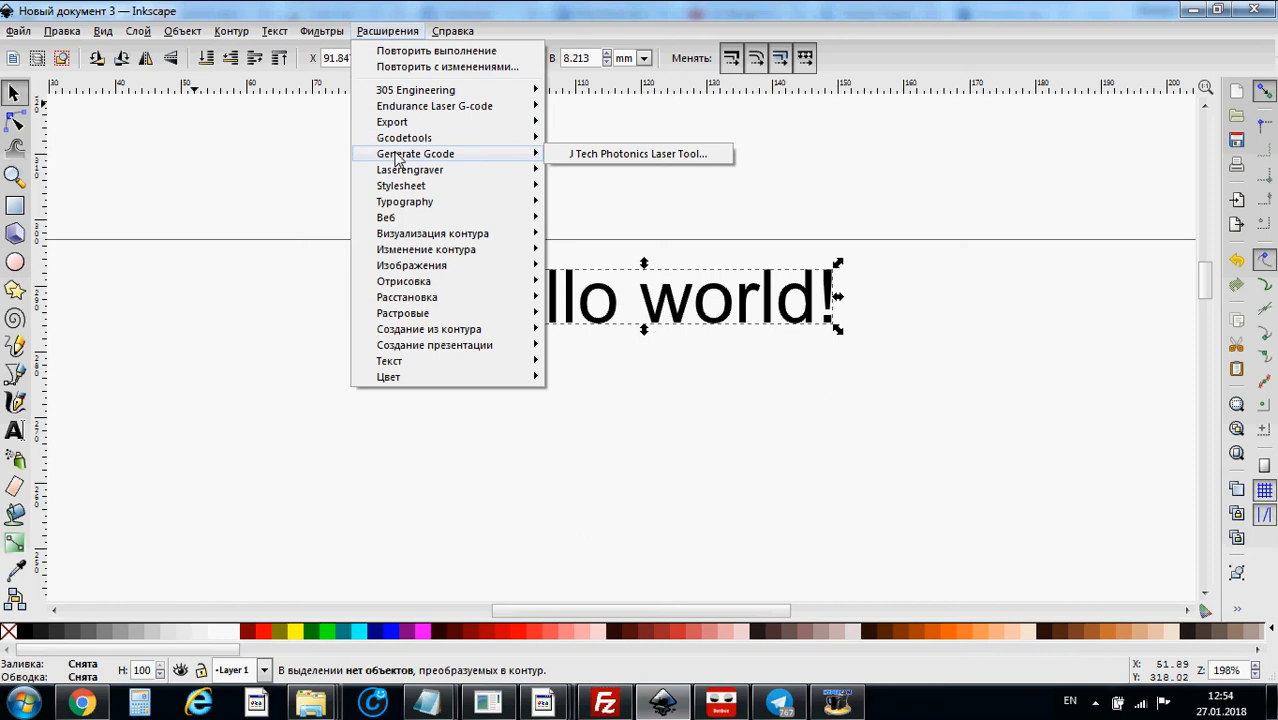
{"action": "left_click", "coordinate": [586, 155]}
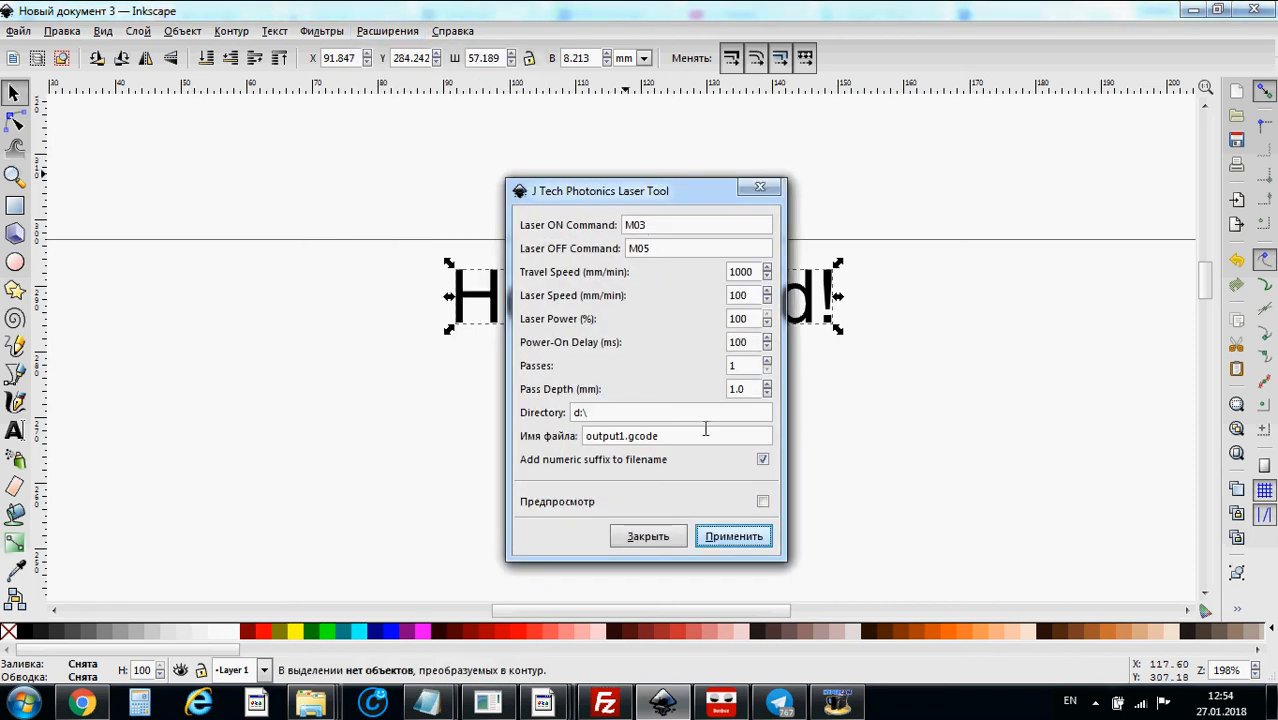
{"action": "left_click", "coordinate": [725, 545]}
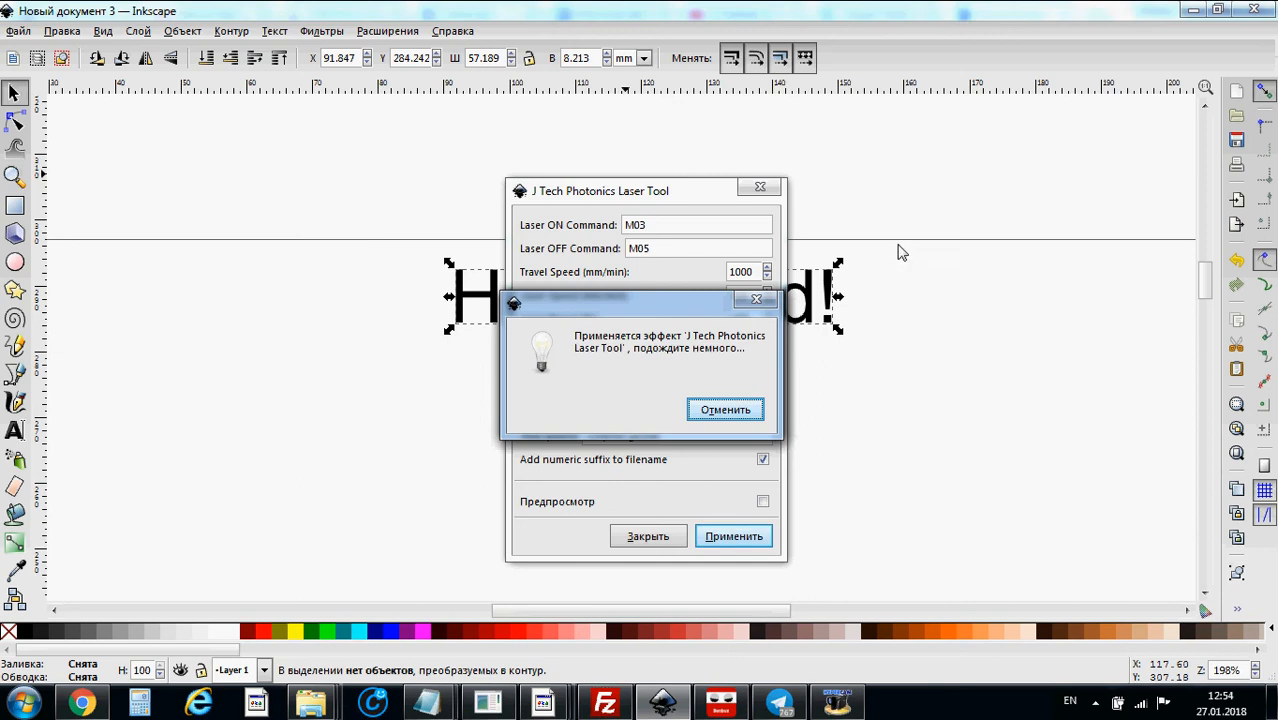
{"action": "left_click", "coordinate": [760, 187]}
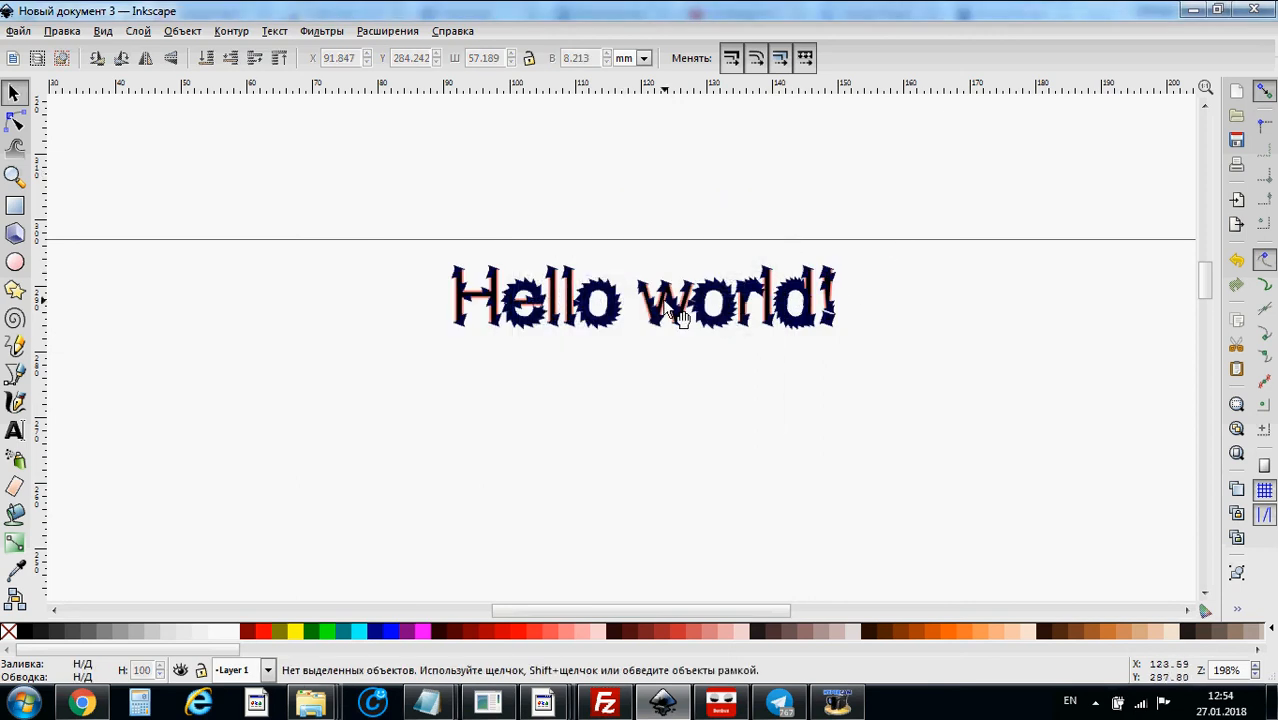
{"action": "left_click_drag", "start_coordinate": [657, 366], "coordinate": [664, 404]}
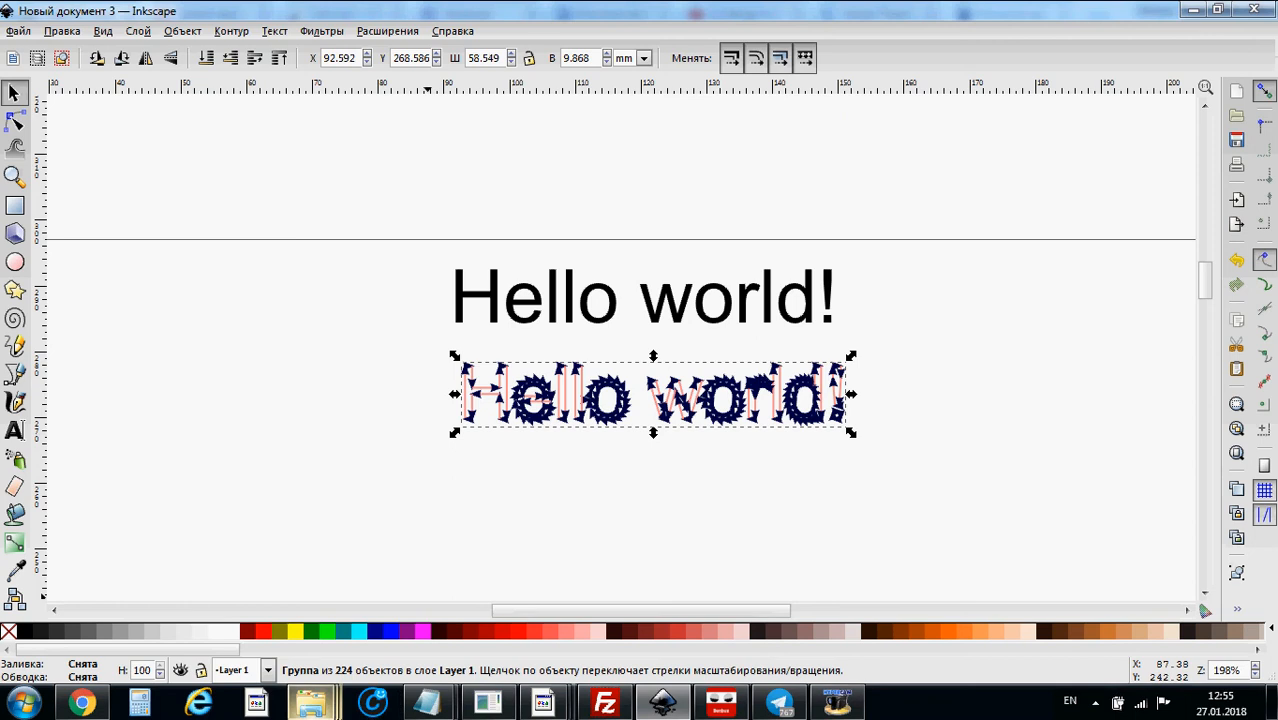
Check drive D: in File Explorer for the G-code file from J Tech Photonics Laser Tool, and return to Inkscape
{"action": "mouse_move", "coordinate": [311, 703]}
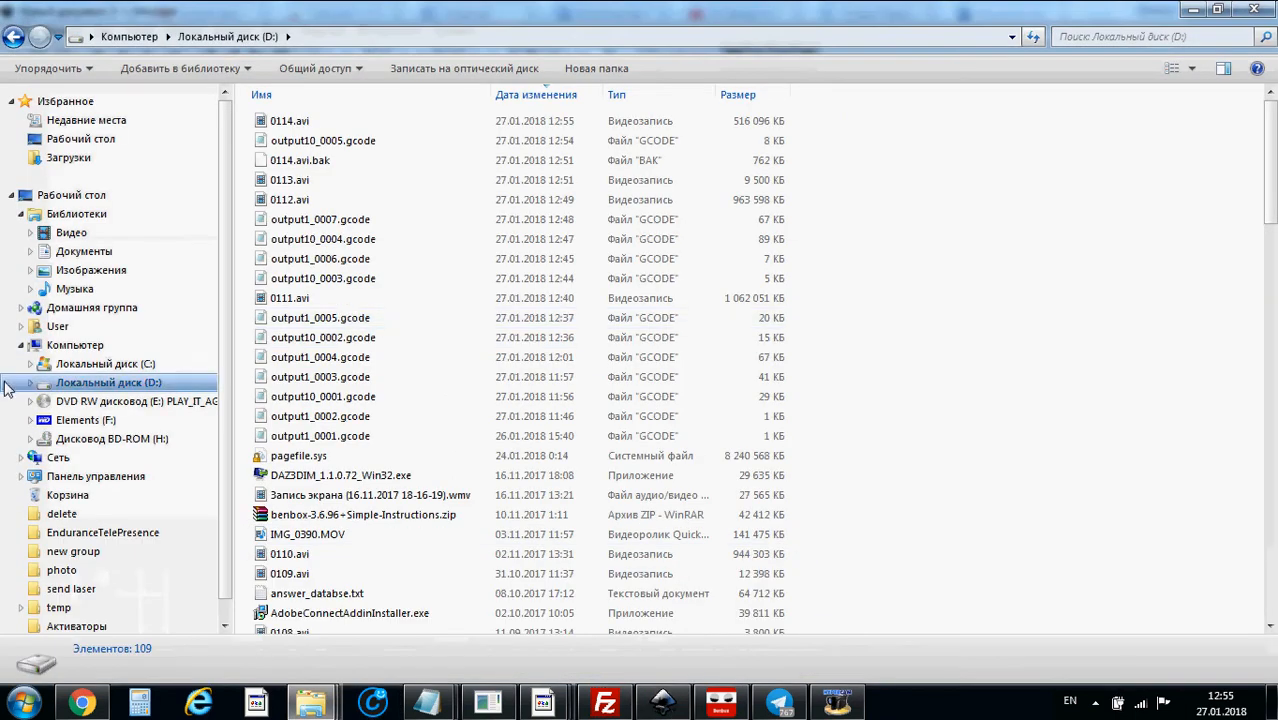
{"action": "left_click", "coordinate": [100, 364]}
{"action": "left_click", "coordinate": [108, 382]}
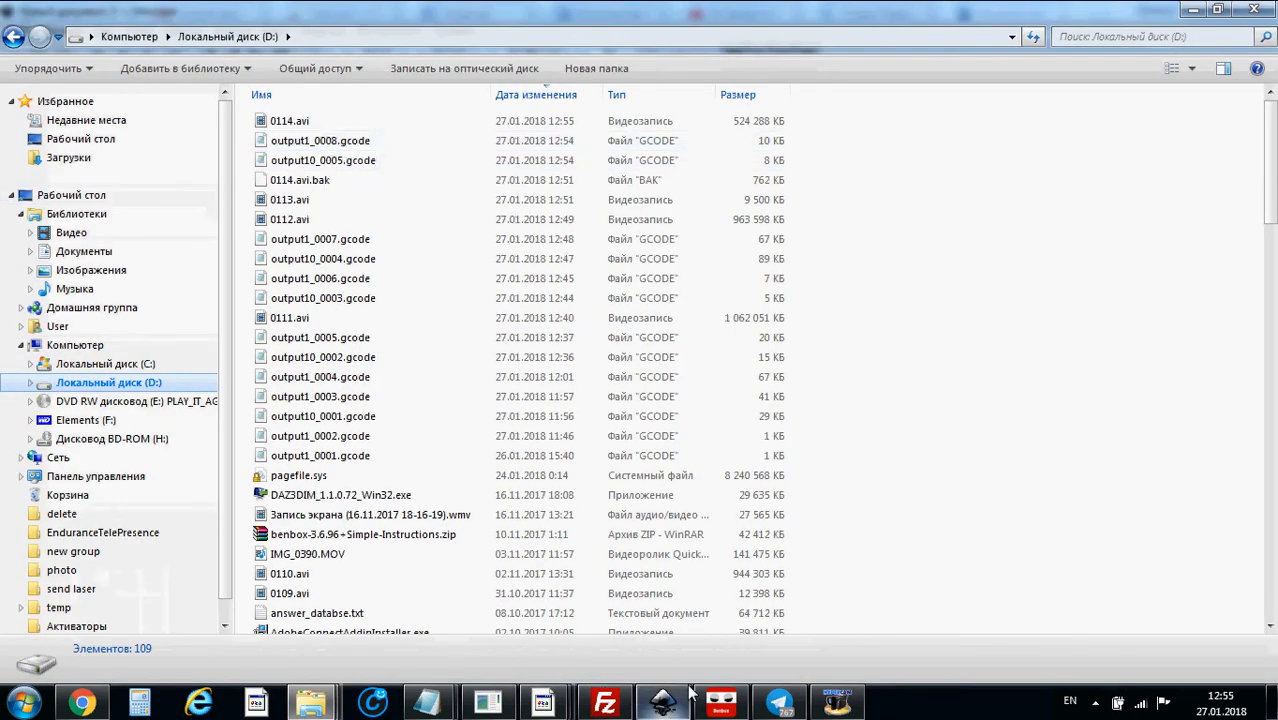
{"action": "mouse_move", "coordinate": [725, 700]}
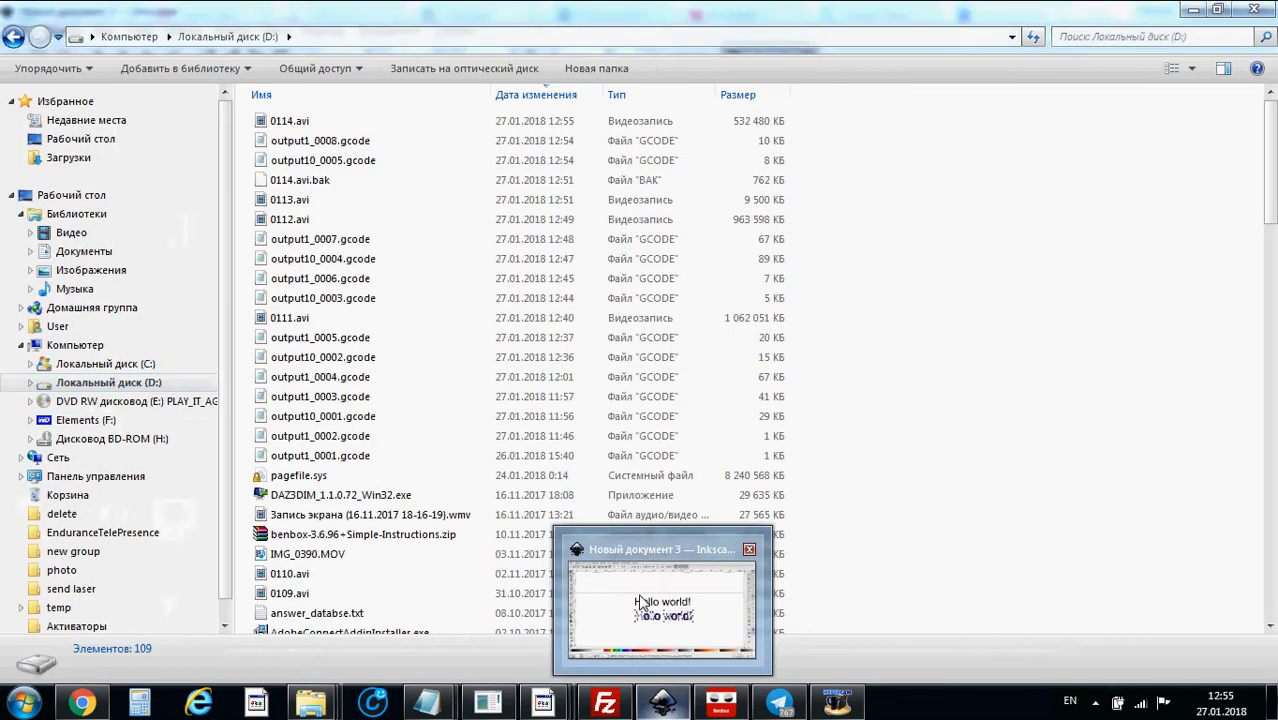
{"action": "left_click", "coordinate": [662, 700]}
Delete the blue toolpath group and the black "Hello world!" text to empty the page
{"action": "left_click_drag", "start_coordinate": [939, 476], "coordinate": [340, 348]}
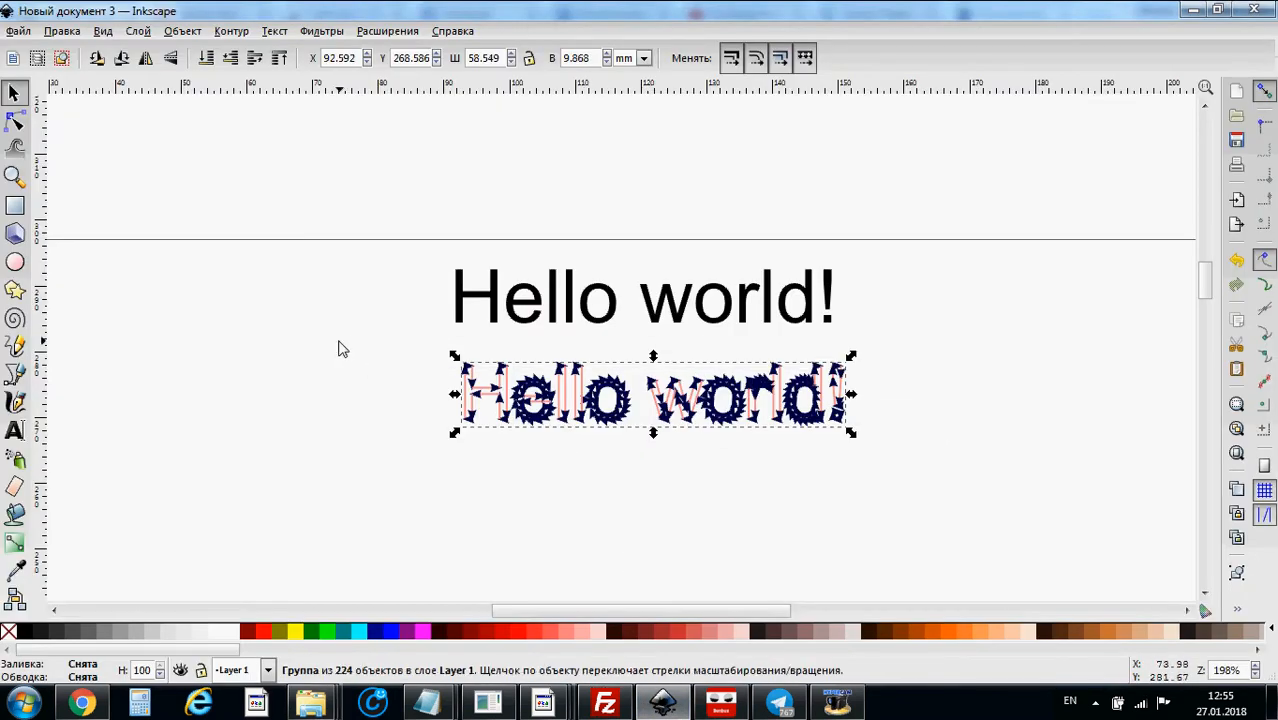
{"action": "key", "text": "Delete"}
{"action": "left_click", "coordinate": [488, 298]}
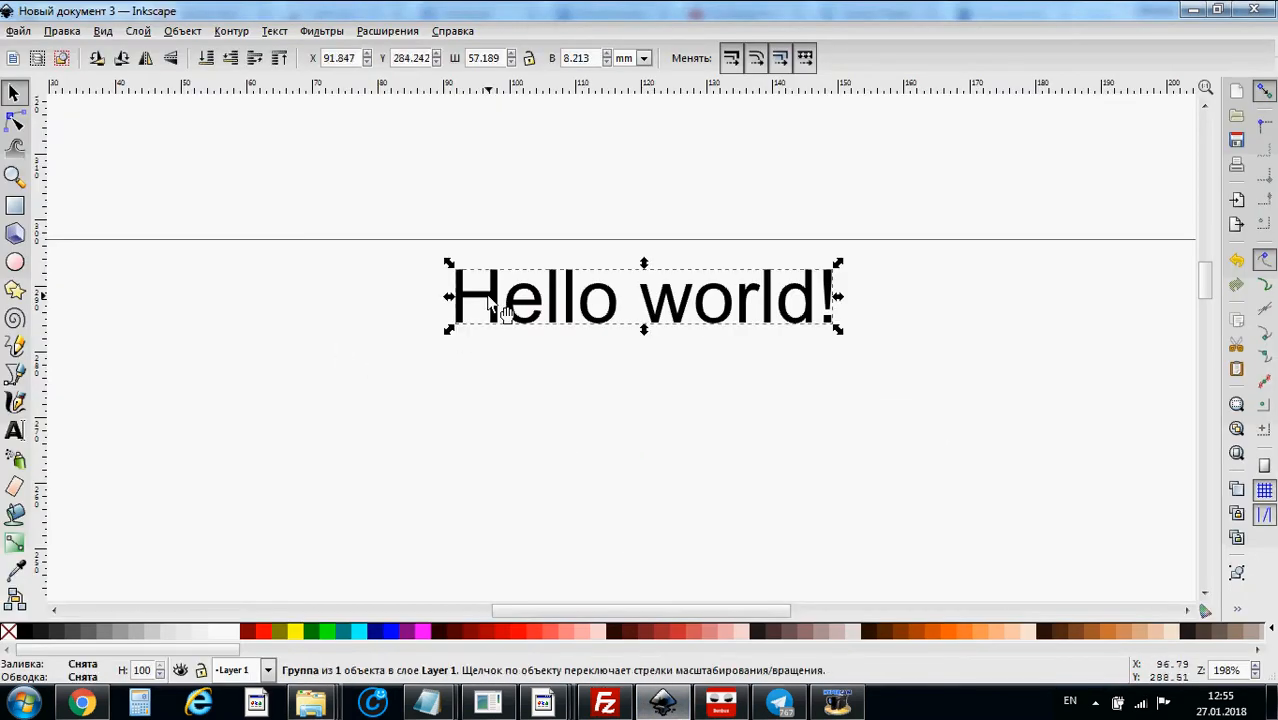
{"action": "key", "text": "Delete"}
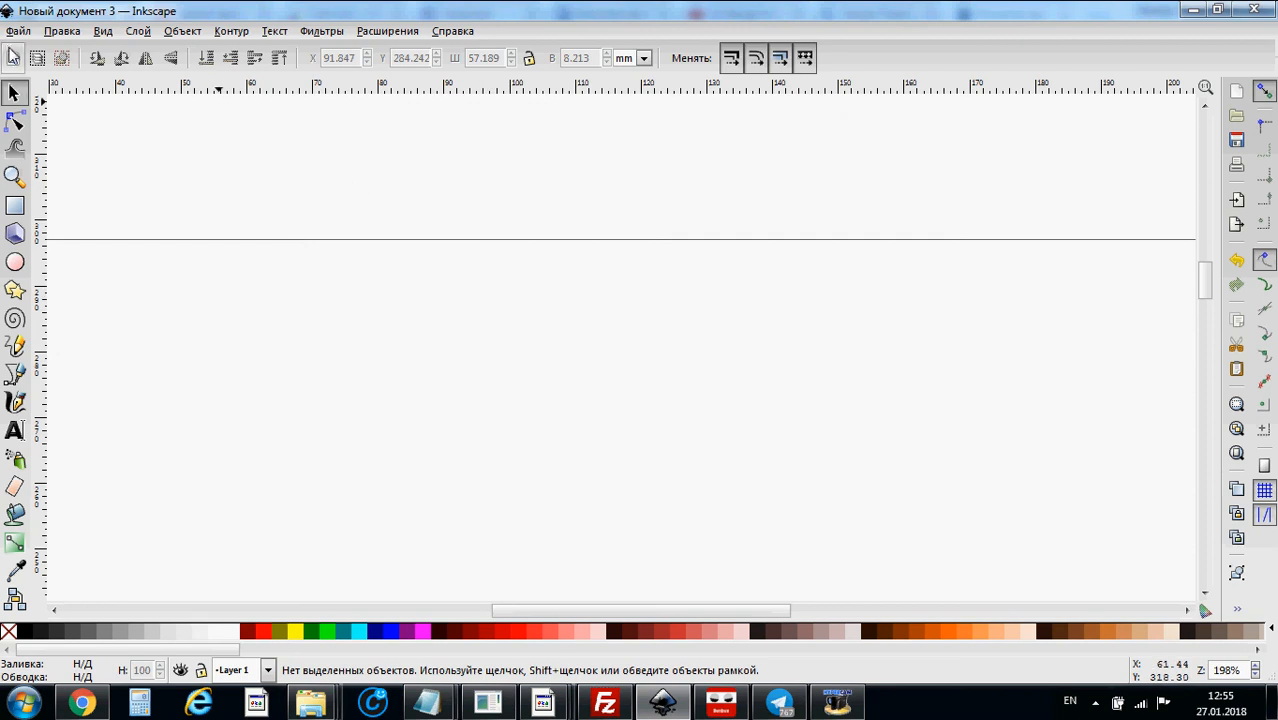
Open the wedding anniversary image, the "no lines.jpg" file in the Downloads folder (Загрузки), and maximize its document window
{"action": "left_click", "coordinate": [17, 35]}
{"action": "left_click", "coordinate": [45, 68]}
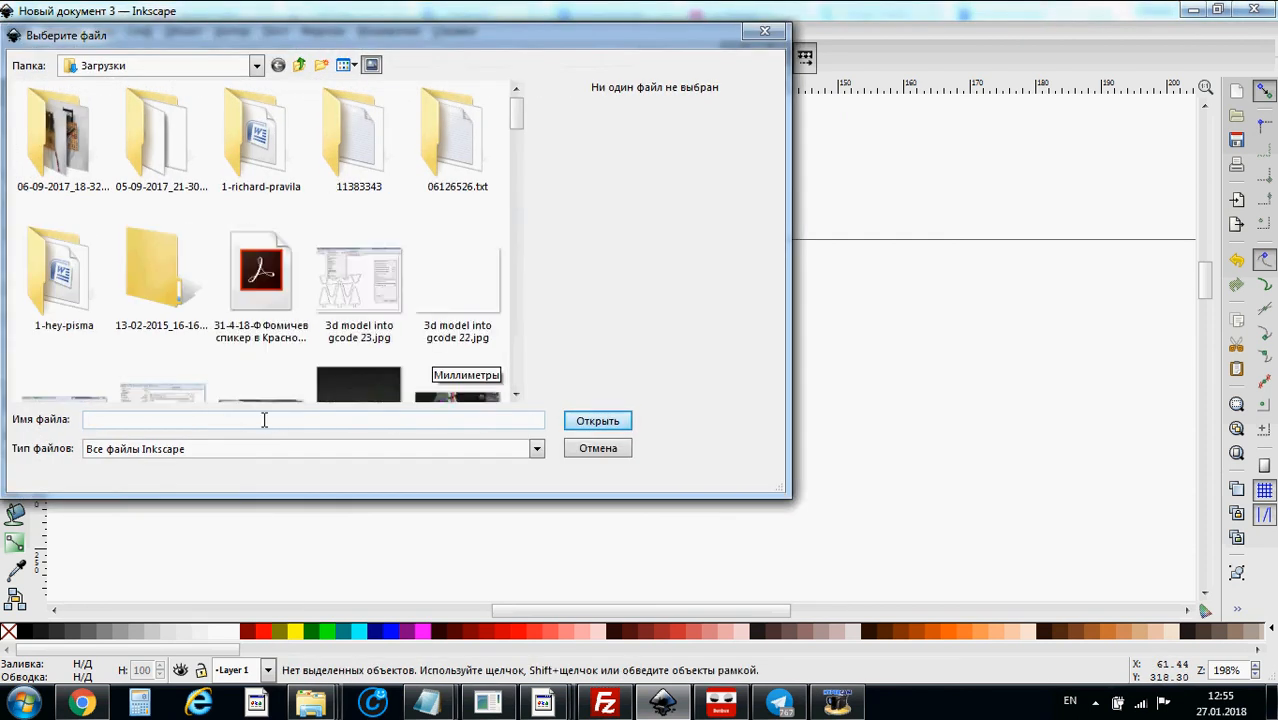
{"action": "type", "text": "paul"}
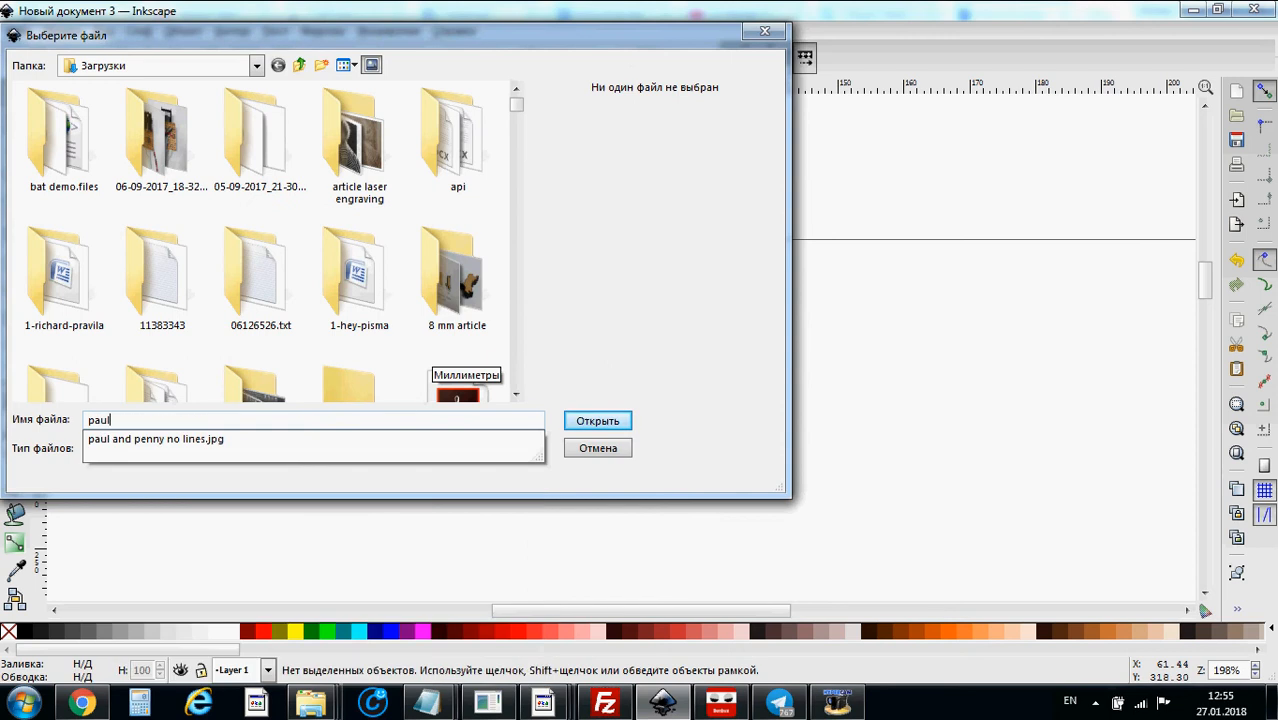
{"action": "key", "text": "Down"}
{"action": "key", "text": "Return"}
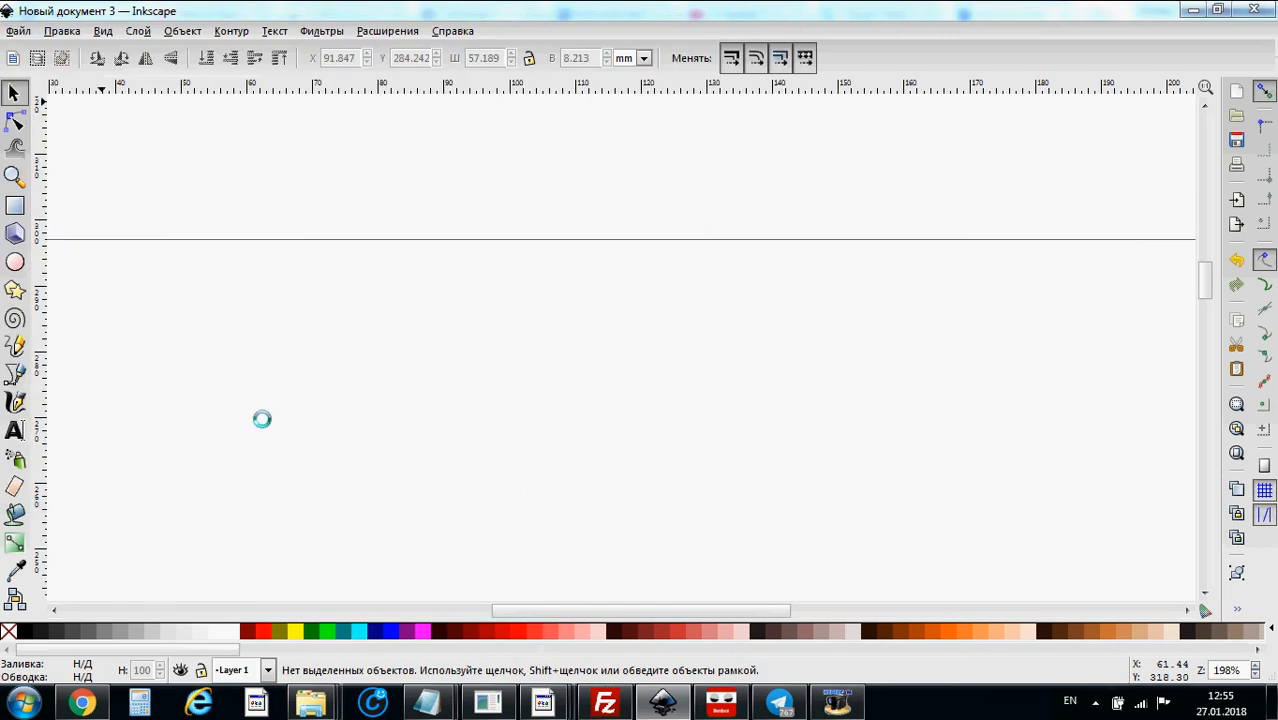
{"action": "left_click", "coordinate": [731, 430]}
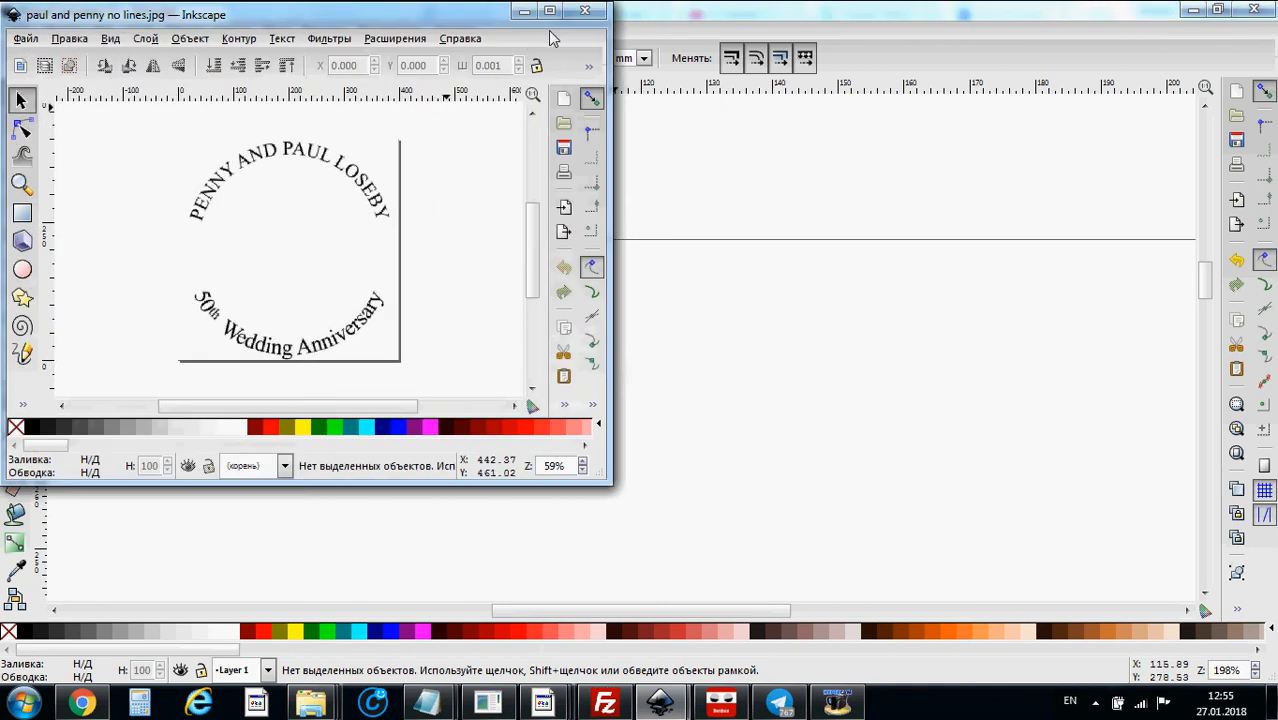
{"action": "left_click", "coordinate": [550, 11]}
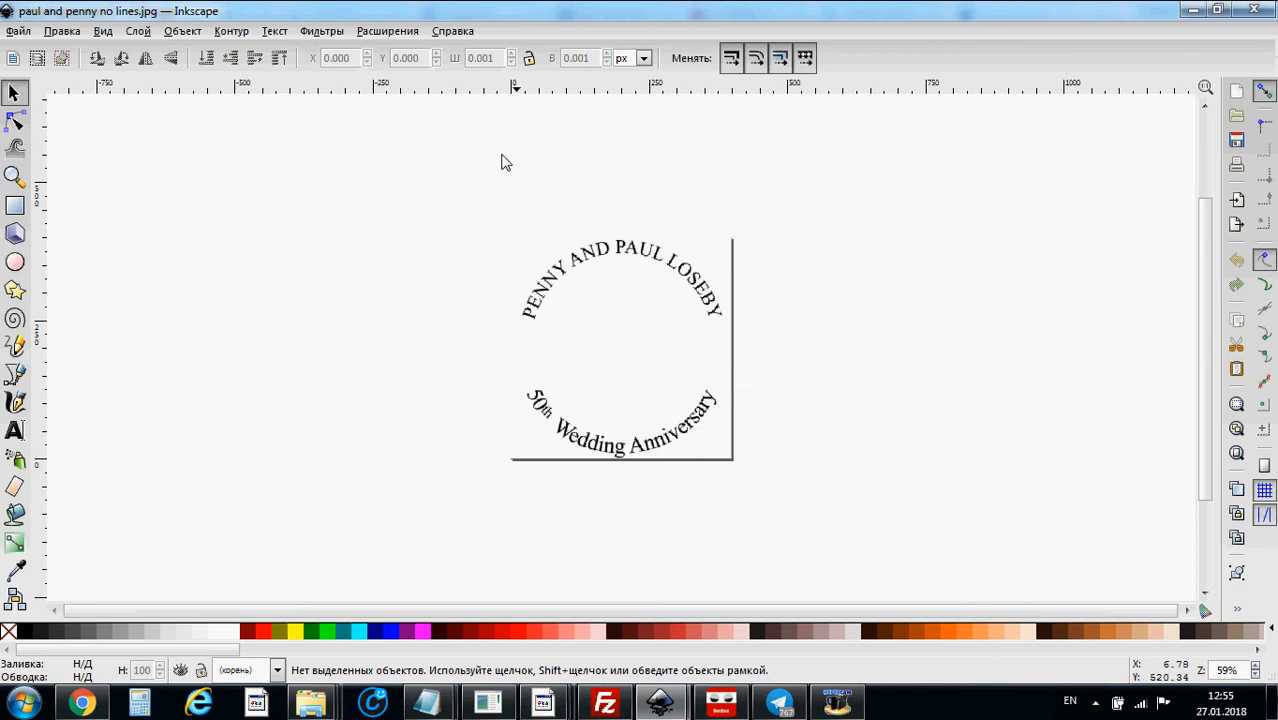
Trace the anniversary image into a path using edge detection with threshold 0.650, and close the Trace Bitmap dialog
{"action": "left_click", "coordinate": [581, 270]}
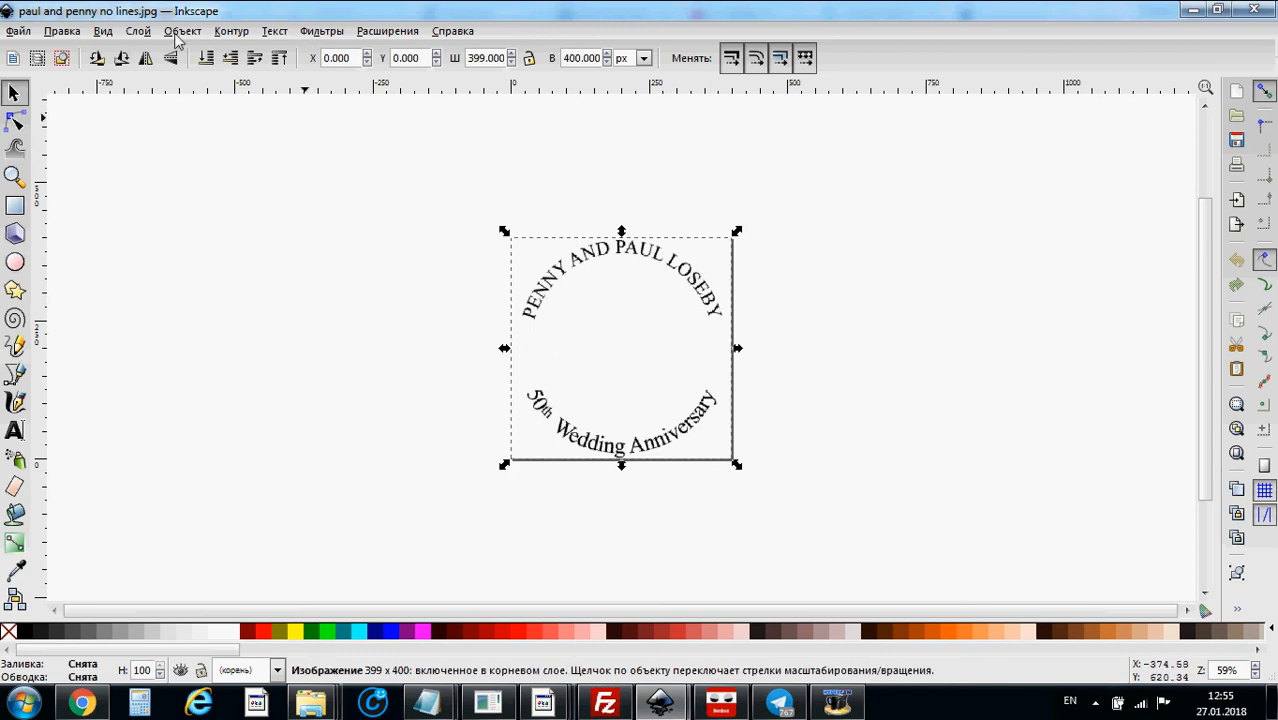
{"action": "left_click", "coordinate": [233, 32]}
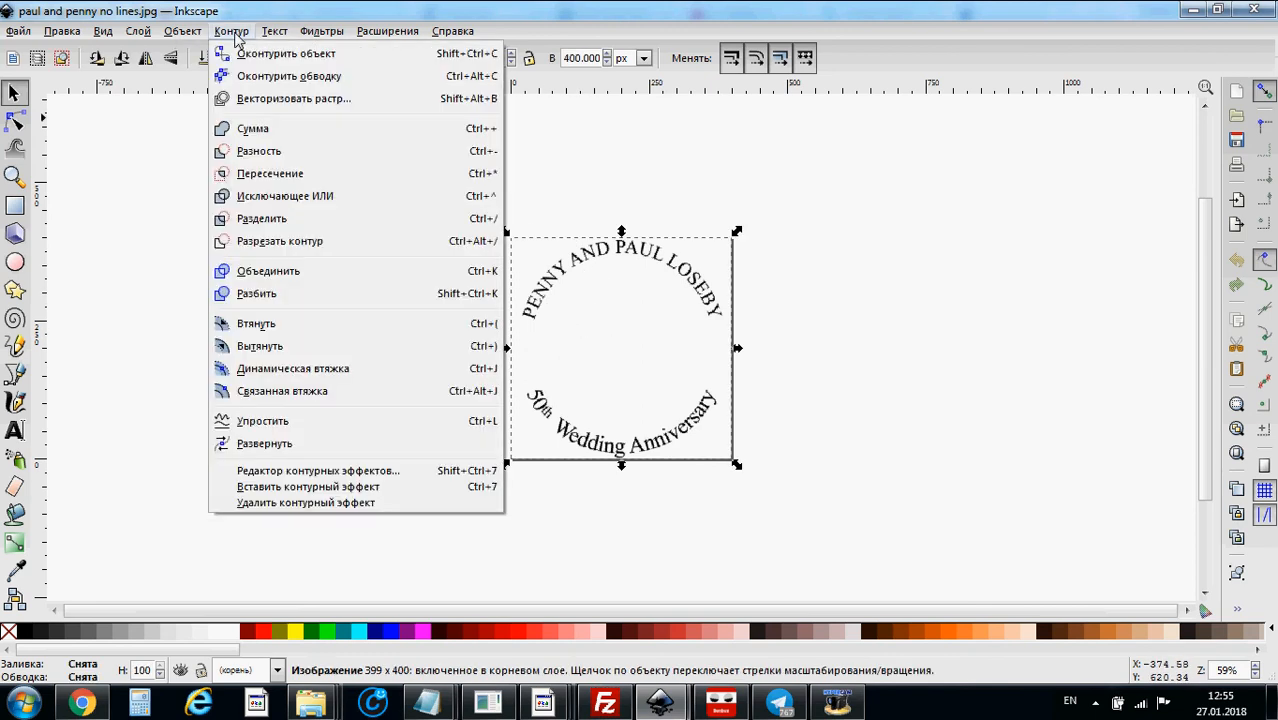
{"action": "left_click", "coordinate": [250, 100]}
{"action": "left_click_drag", "start_coordinate": [868, 16], "coordinate": [639, 105]}
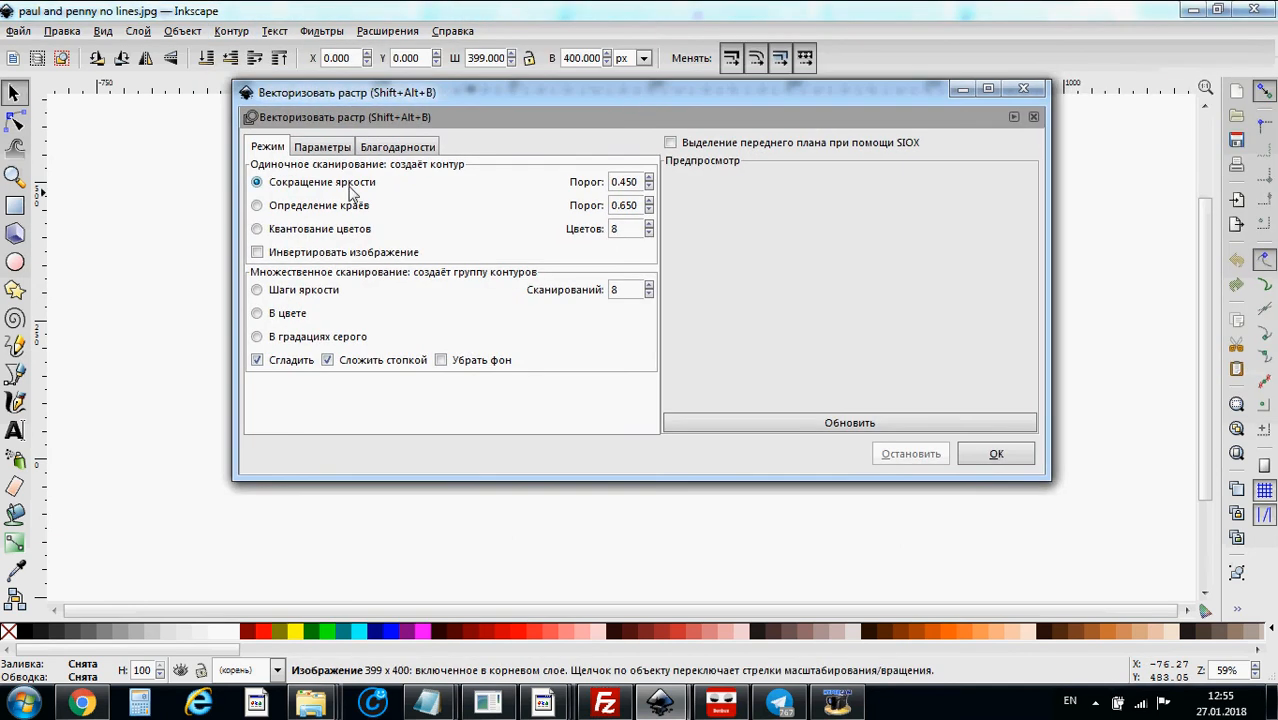
{"action": "left_click", "coordinate": [258, 205]}
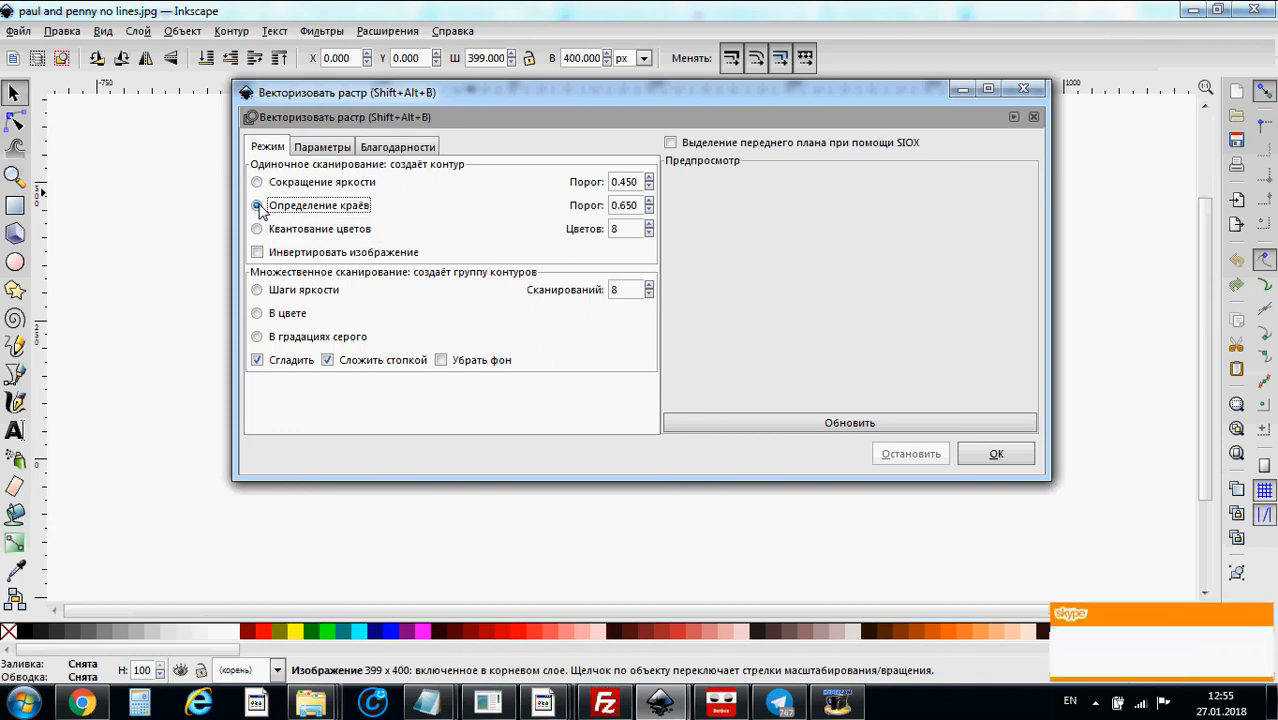
{"action": "left_click", "coordinate": [776, 427]}
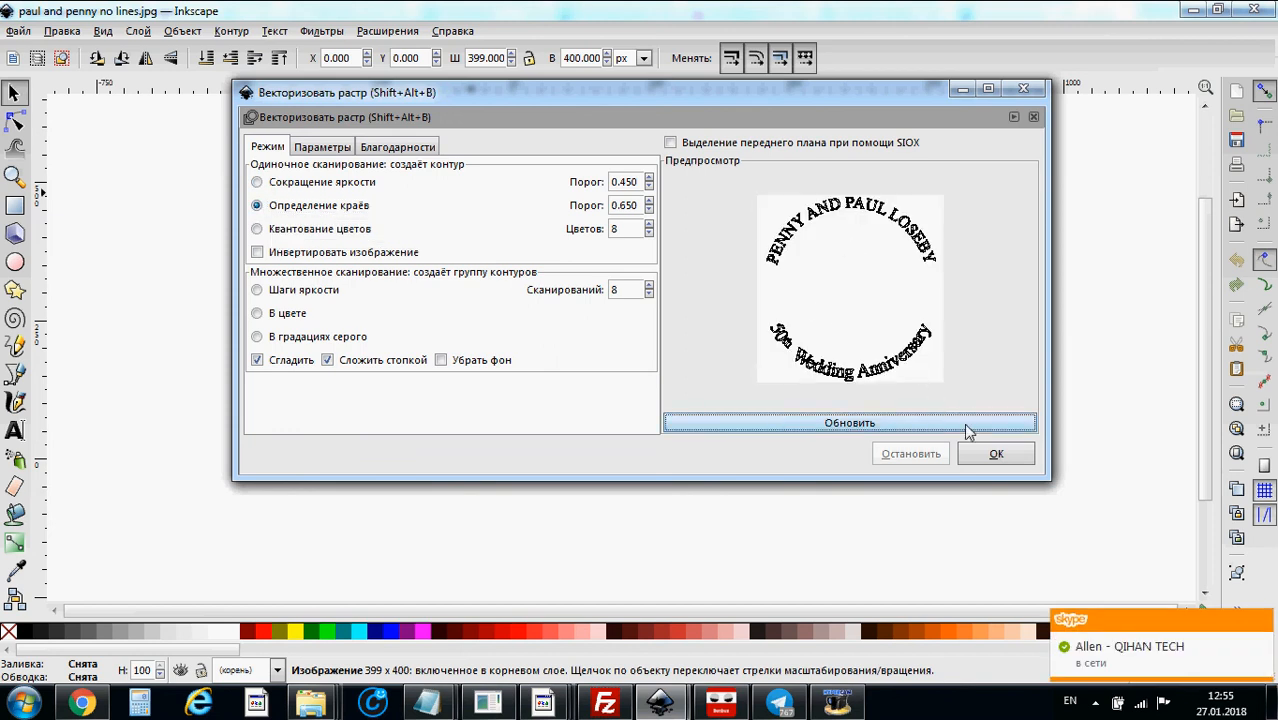
{"action": "left_click", "coordinate": [994, 453]}
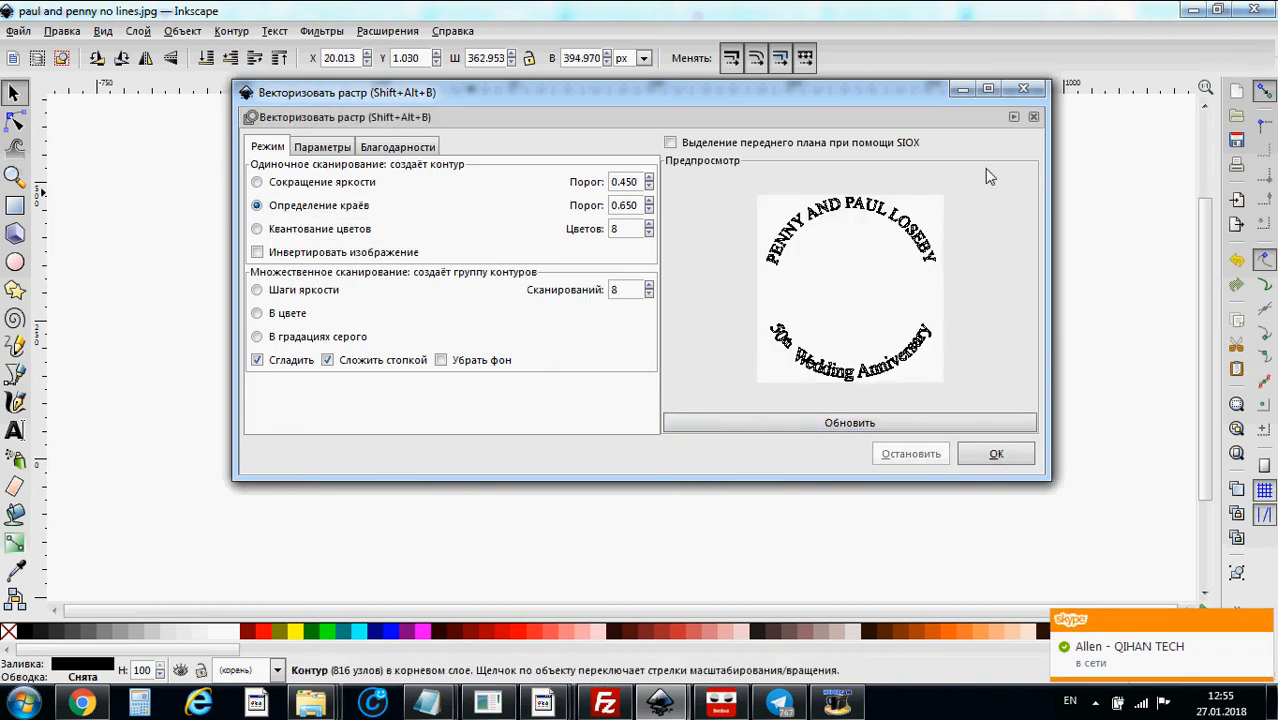
{"action": "left_click", "coordinate": [1023, 88]}
Delete the original bitmap from behind the traced path and place the path on the page at about X 25.1, Y 1 px
{"action": "left_click_drag", "start_coordinate": [582, 279], "coordinate": [672, 414]}
{"action": "left_click", "coordinate": [598, 246]}
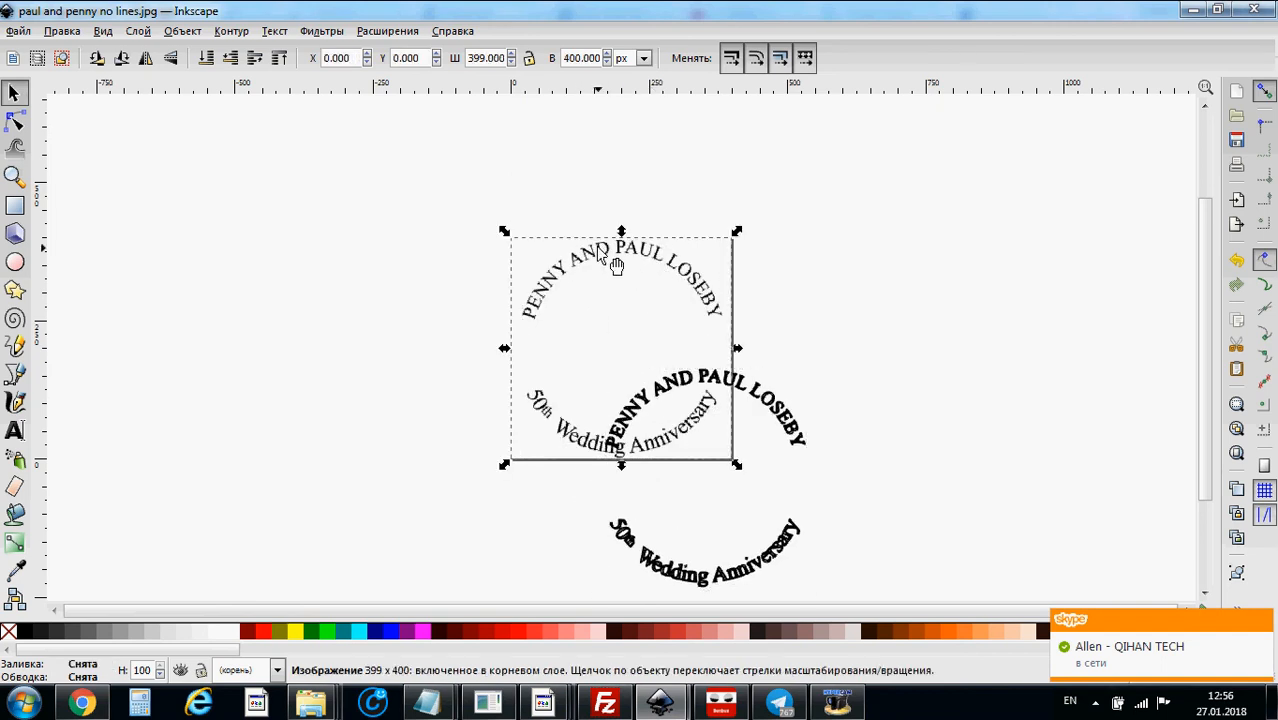
{"action": "key", "text": "Delete"}
{"action": "mouse_move", "coordinate": [730, 395]}
{"action": "left_mouse_down"}
{"action": "mouse_move", "coordinate": [582, 277]}
{"action": "mouse_move", "coordinate": [657, 265]}
{"action": "left_mouse_up"}
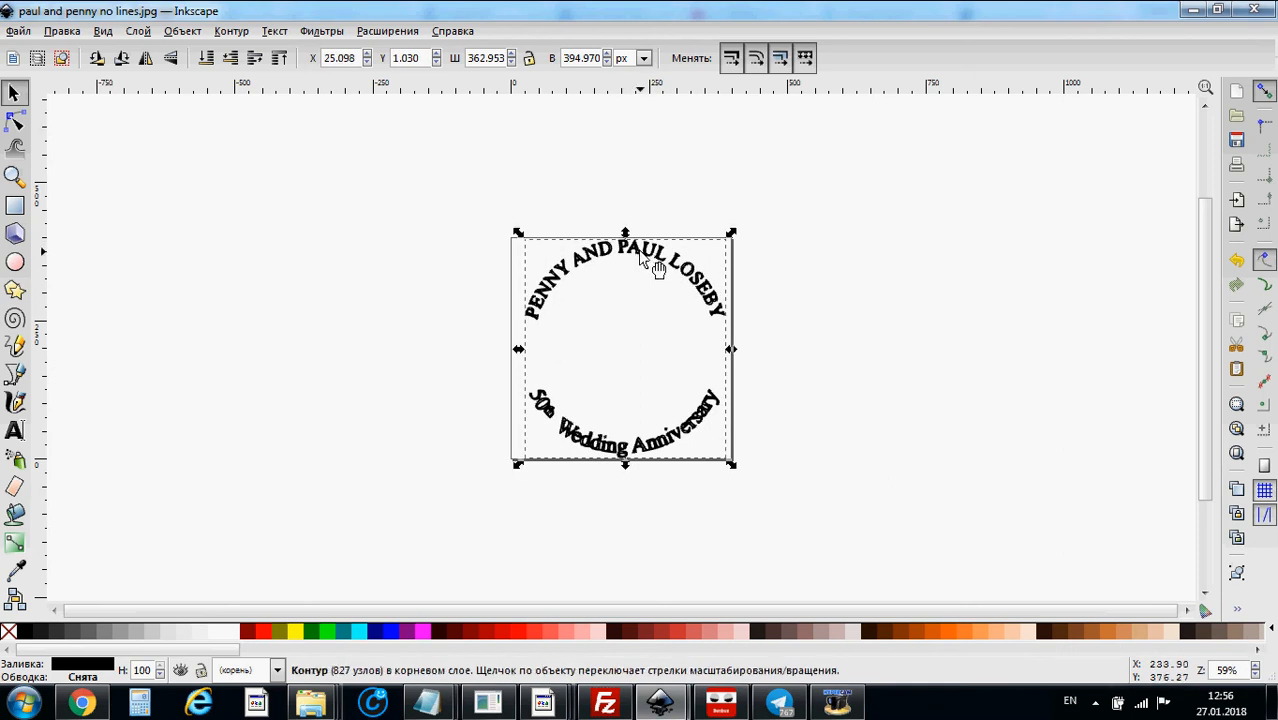
Generate G-code for the traced anniversary path by applying the Endurance Laser G-code extension with its current settings
{"action": "left_click", "coordinate": [388, 31]}
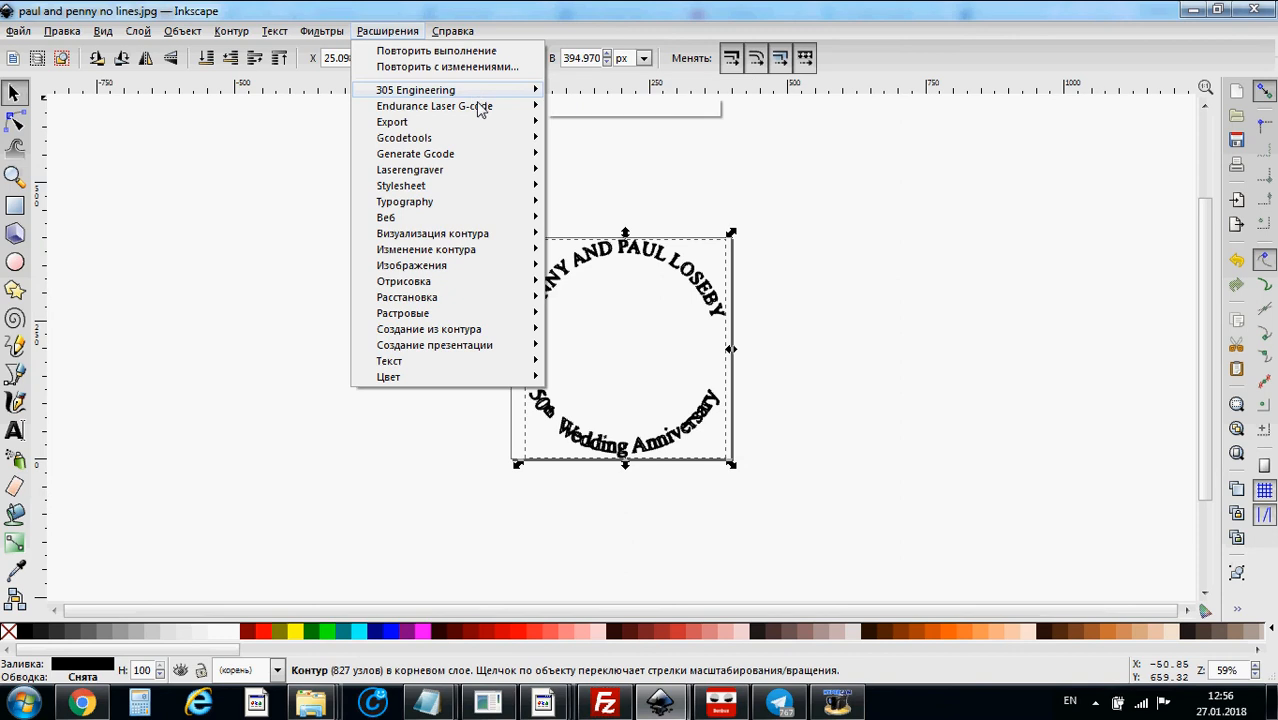
{"action": "mouse_move", "coordinate": [481, 108]}
{"action": "left_click", "coordinate": [591, 108]}
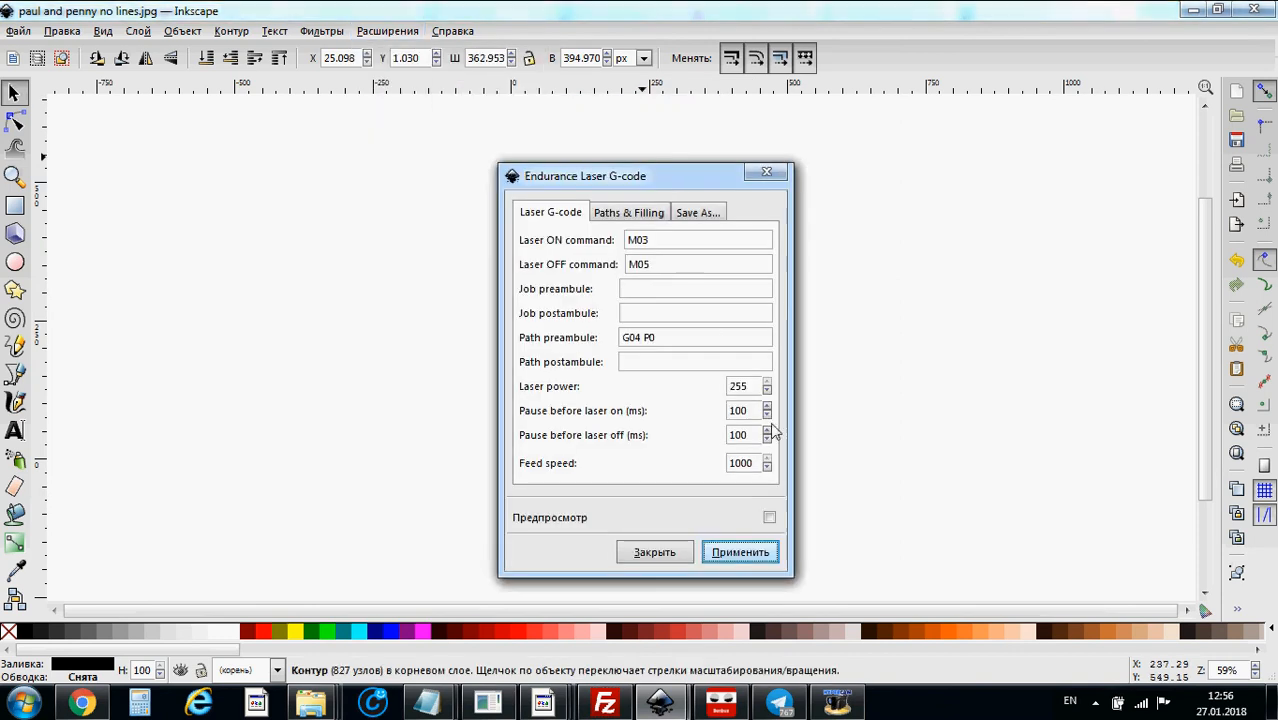
{"action": "left_click", "coordinate": [729, 553]}
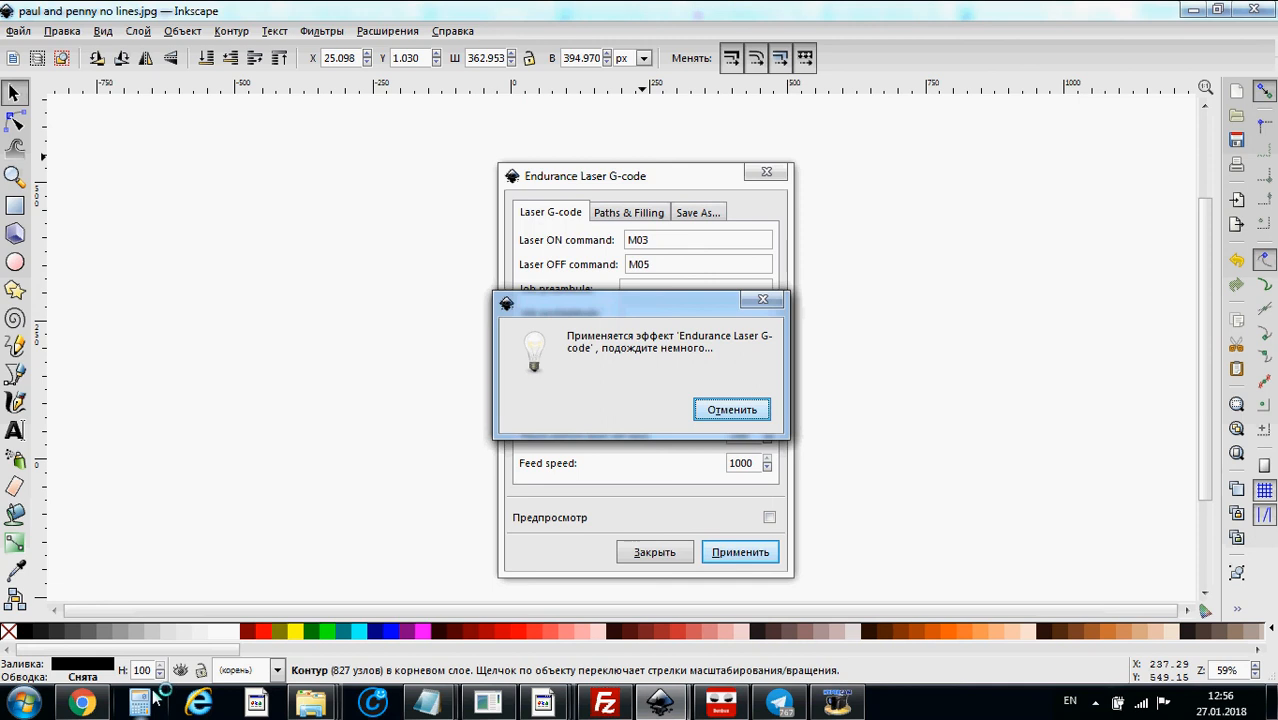
{"action": "mouse_move", "coordinate": [88, 708]}
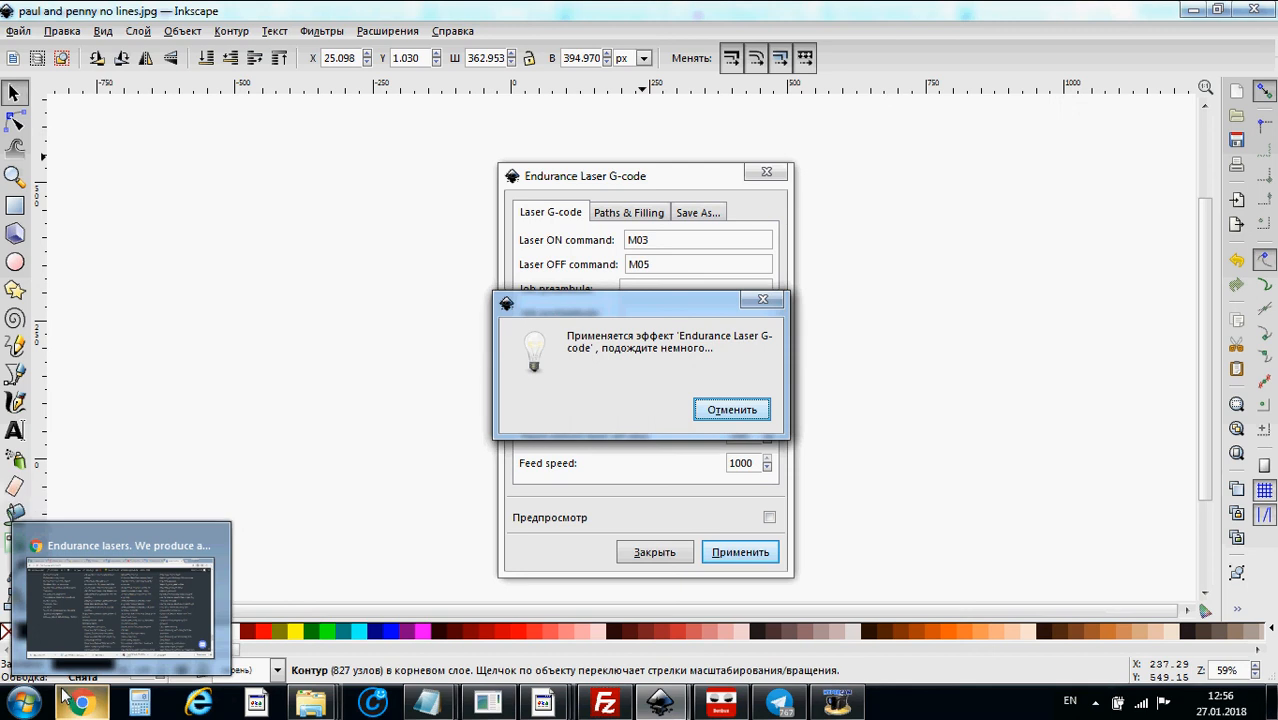
Switch to the file manager and check local disk D: for the newly generated G-code file and its size
{"action": "mouse_move", "coordinate": [312, 702]}
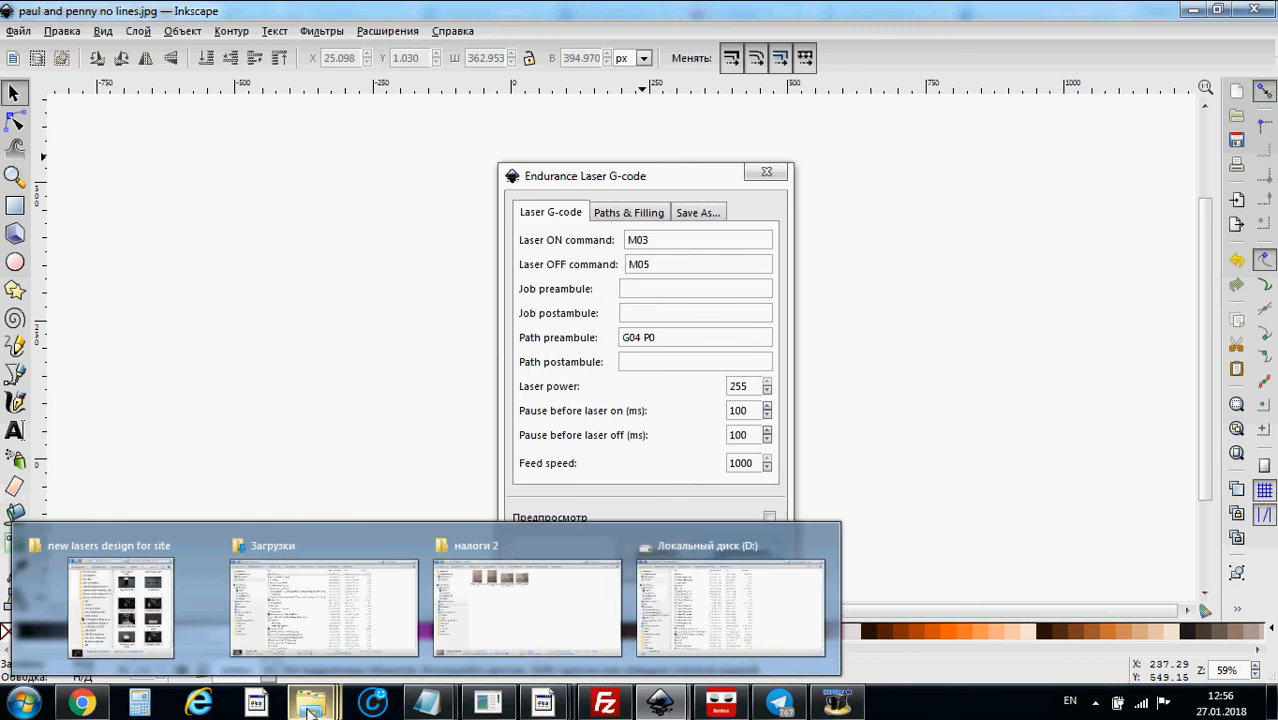
{"action": "left_click", "coordinate": [680, 628]}
{"action": "left_click", "coordinate": [152, 380]}
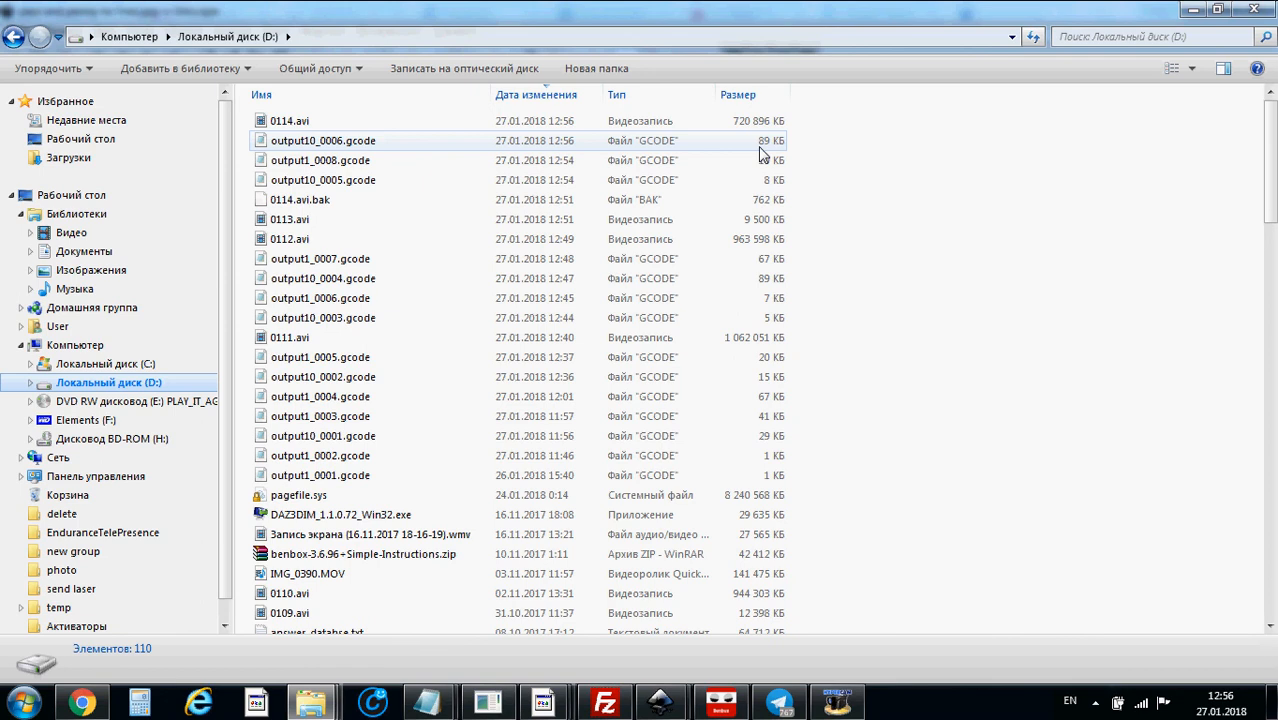
Switch back to the anniversary document in Inkscape and close the Endurance Laser G-code dialog
{"action": "mouse_move", "coordinate": [658, 700]}
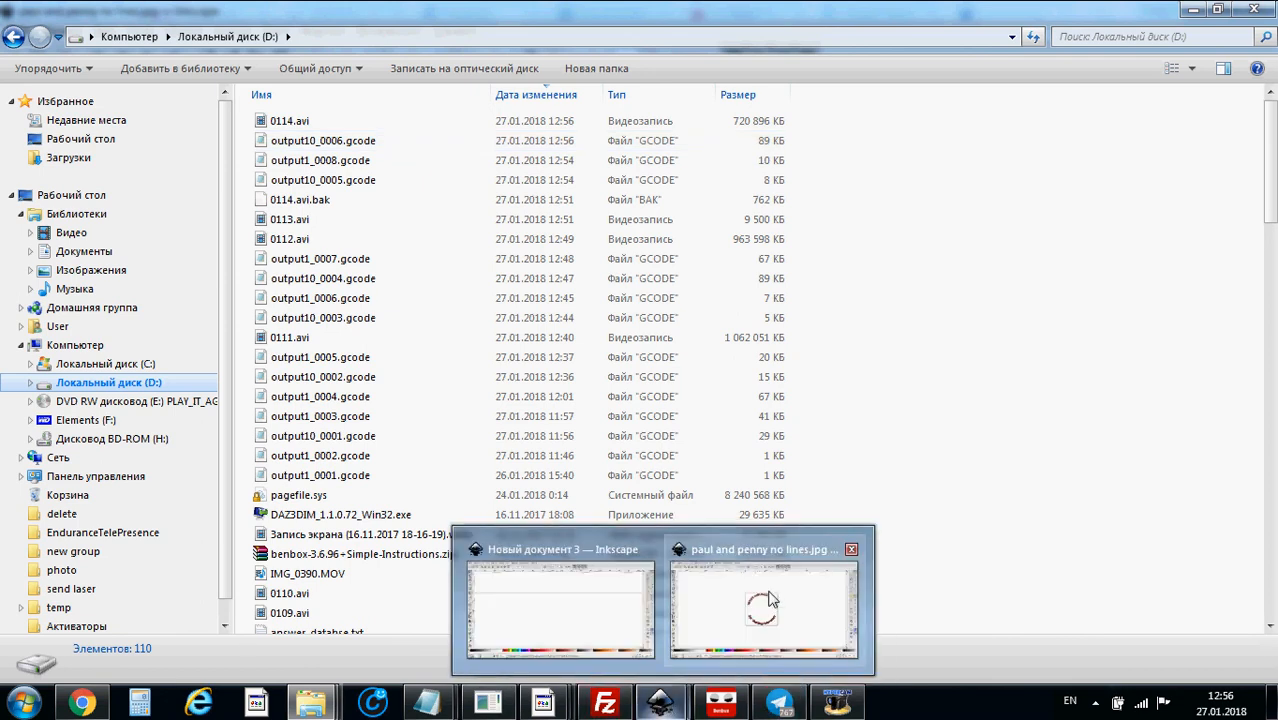
{"action": "left_click", "coordinate": [771, 600]}
{"action": "left_click", "coordinate": [784, 172]}
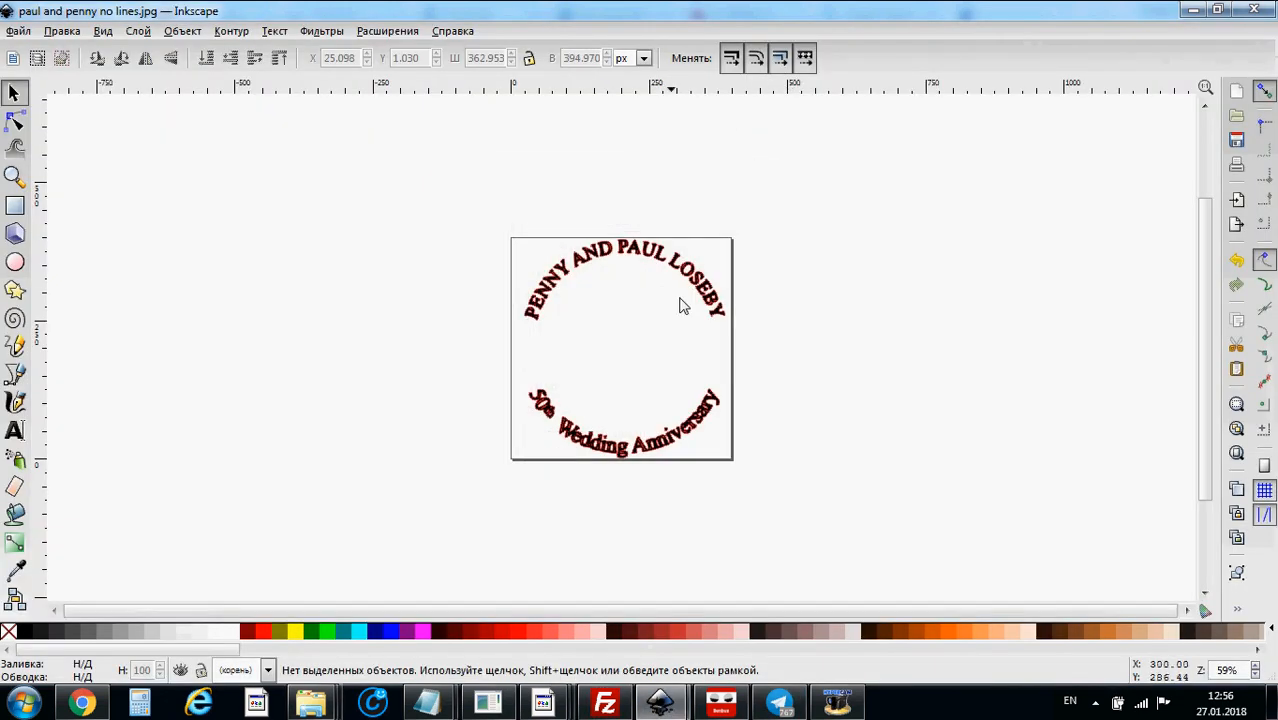
Move the generated red toolpath group off the black anniversary path to about X -336, Y -38 px, and delete it
{"action": "left_click", "coordinate": [550, 285]}
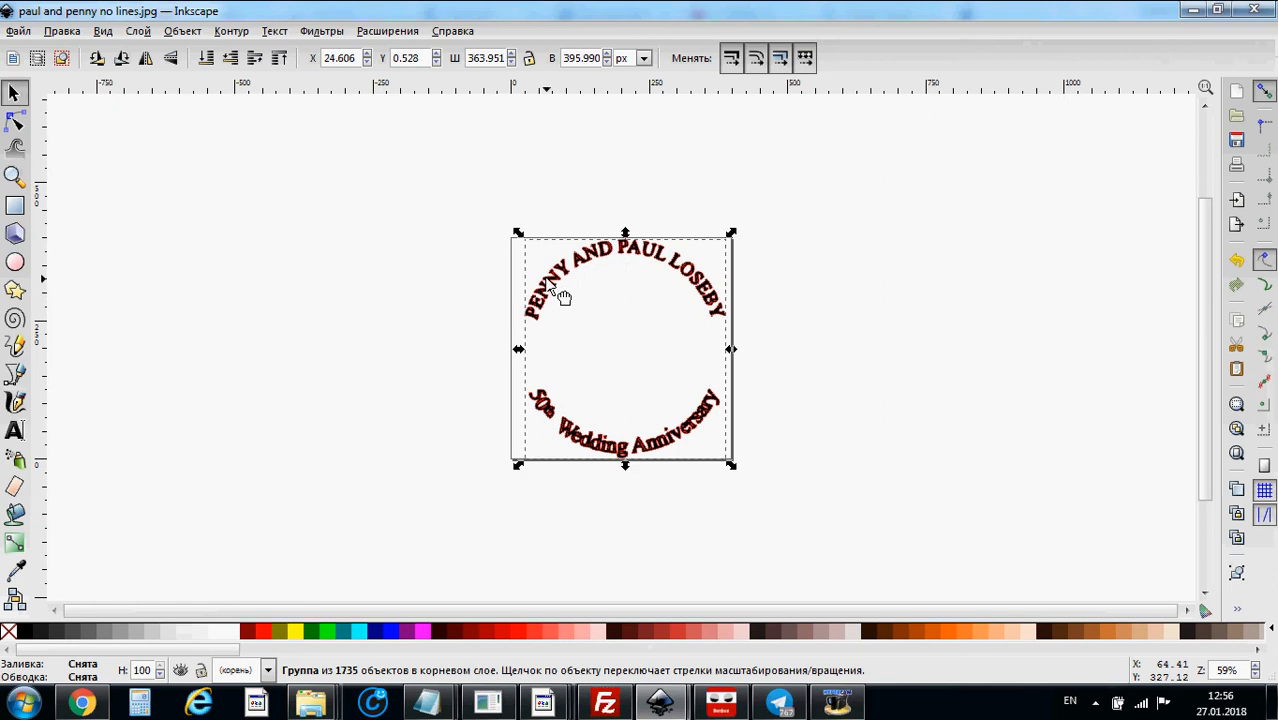
{"action": "left_click_drag", "start_coordinate": [547, 280], "coordinate": [346, 299]}
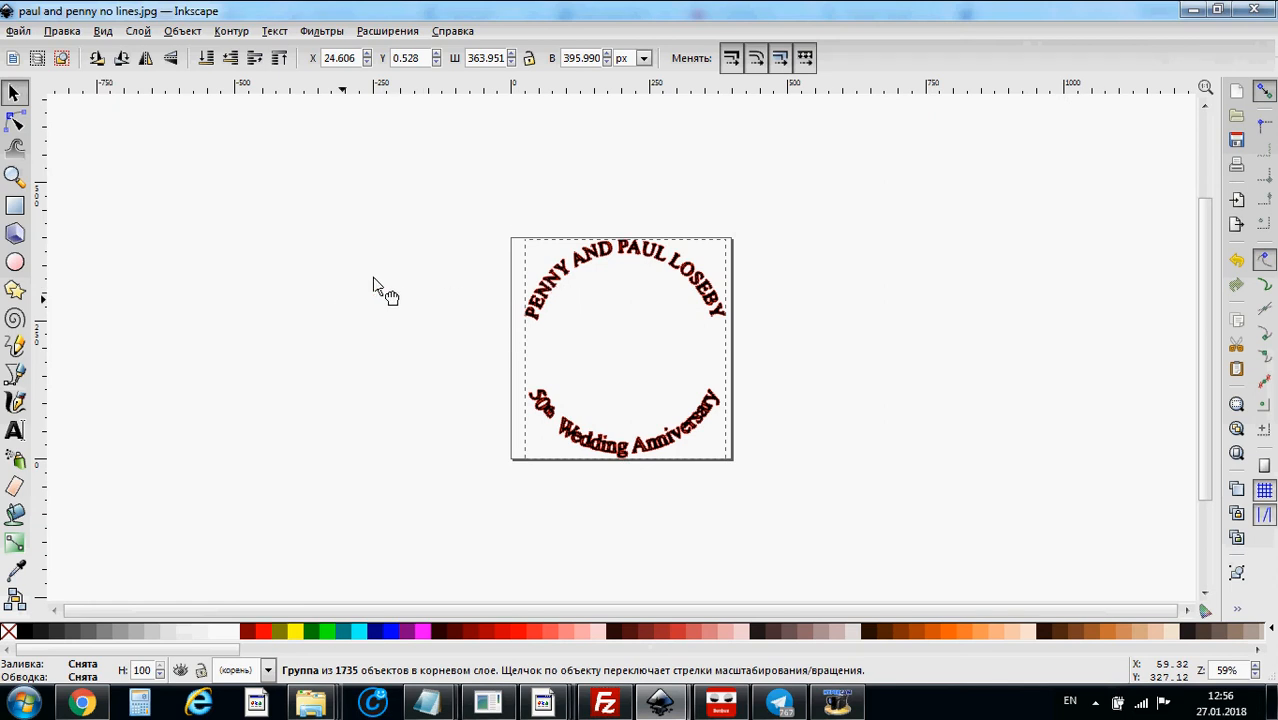
{"action": "left_click_drag", "start_coordinate": [374, 281], "coordinate": [374, 458]}
{"action": "scroll", "coordinate": [423, 593], "scroll_direction": "up", "scroll_amount": 5}
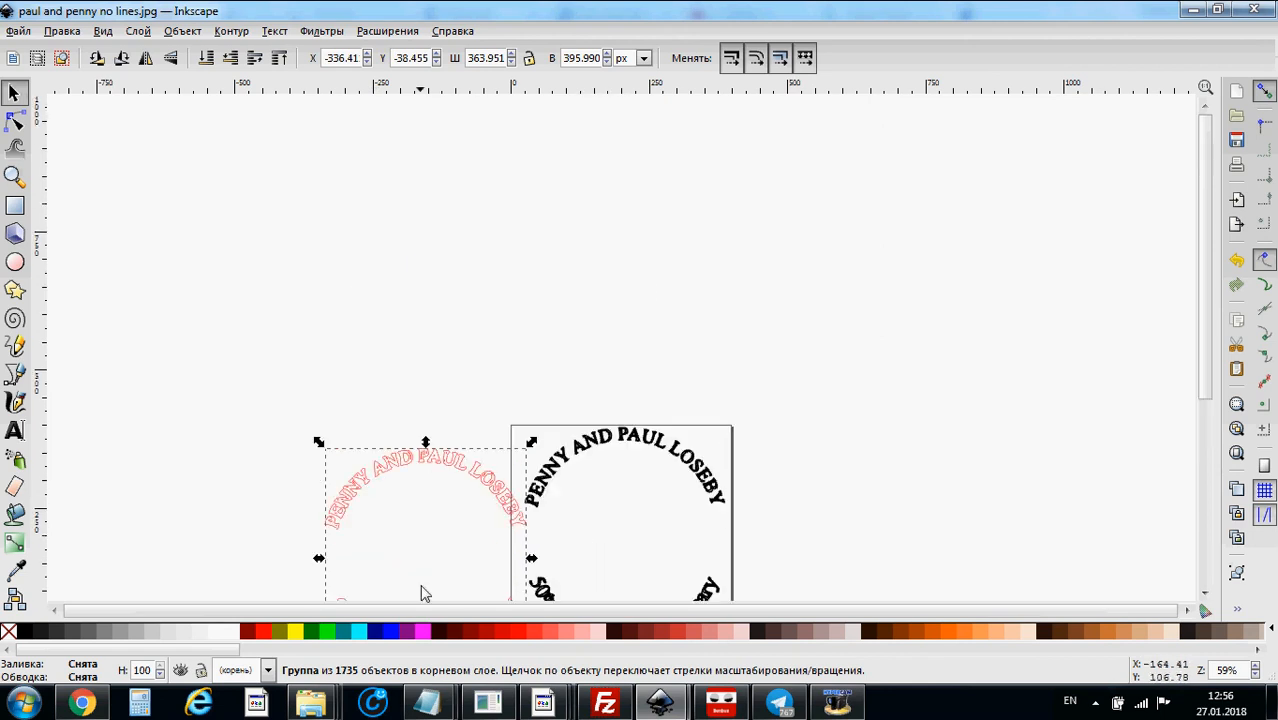
{"action": "scroll", "coordinate": [421, 593], "scroll_direction": "down", "scroll_amount": 3}
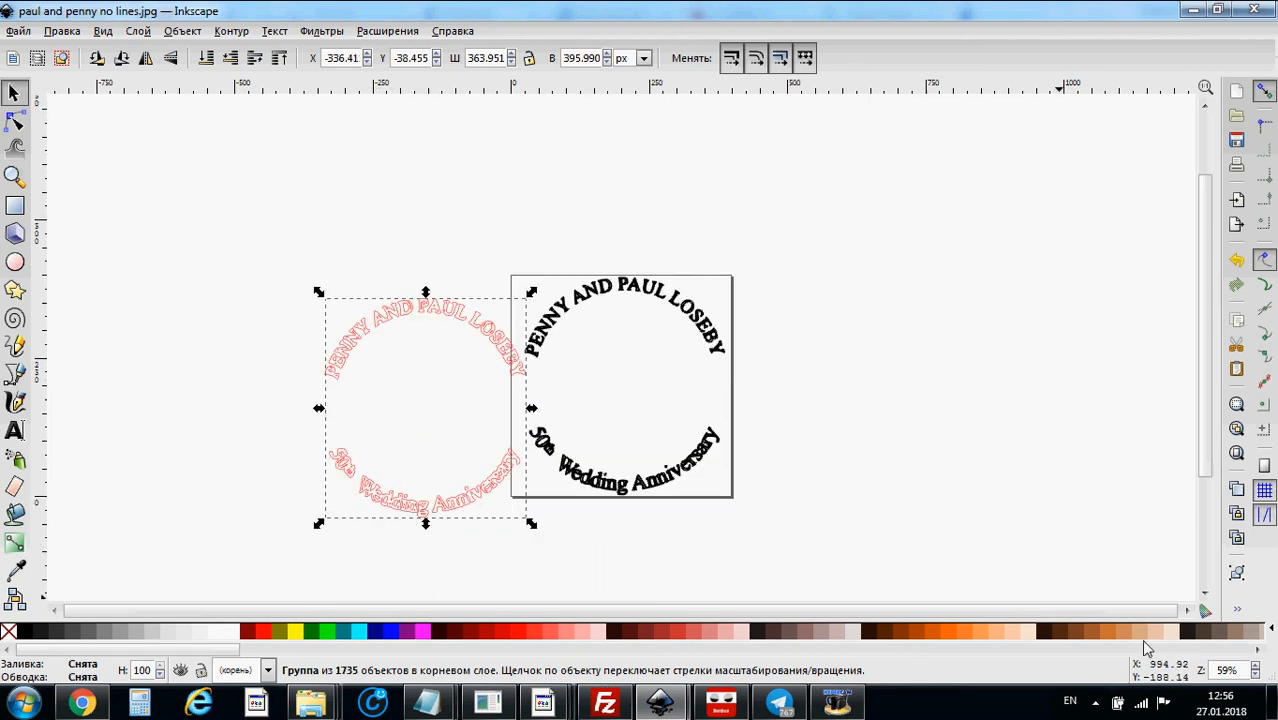
{"action": "key", "text": "Delete"}
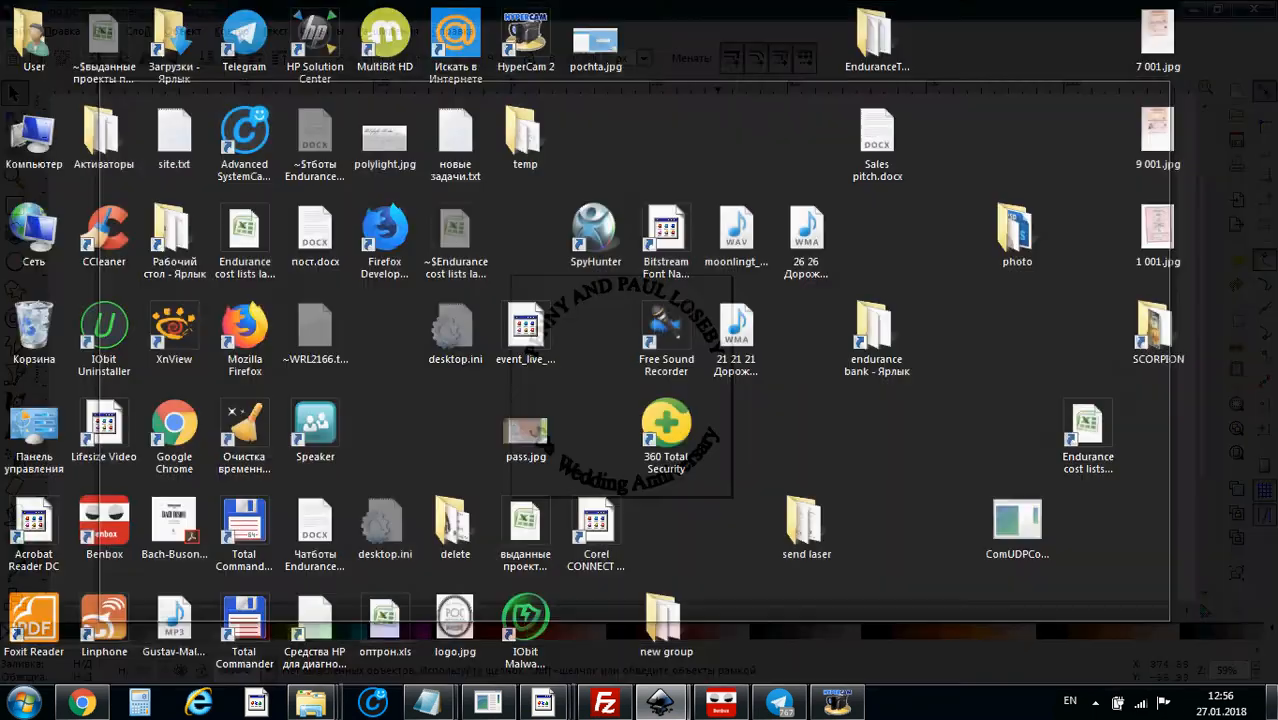
Select the traced anniversary path and apply the J Tech Photonics Laser Tool with its current settings, outputting output1.gcode to d:\
{"action": "key", "text": "ctrl+a"}
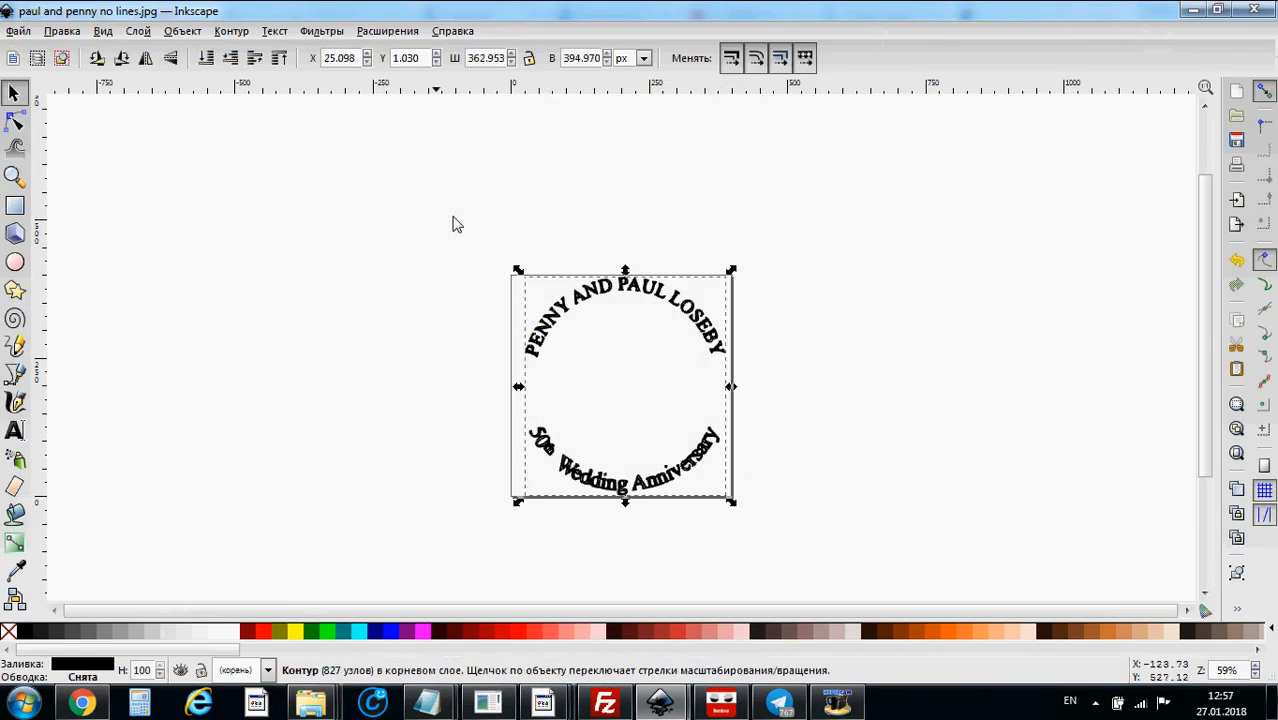
{"action": "left_click", "coordinate": [403, 33]}
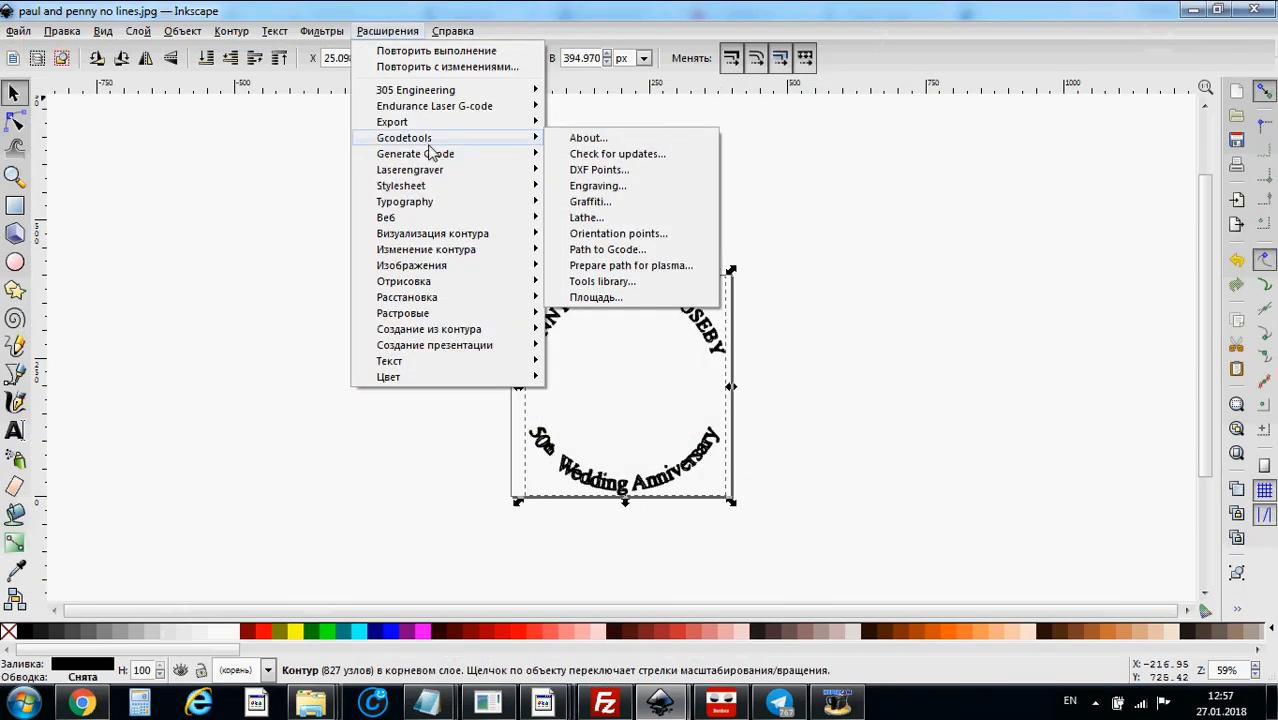
{"action": "mouse_move", "coordinate": [434, 155]}
{"action": "left_click", "coordinate": [620, 154]}
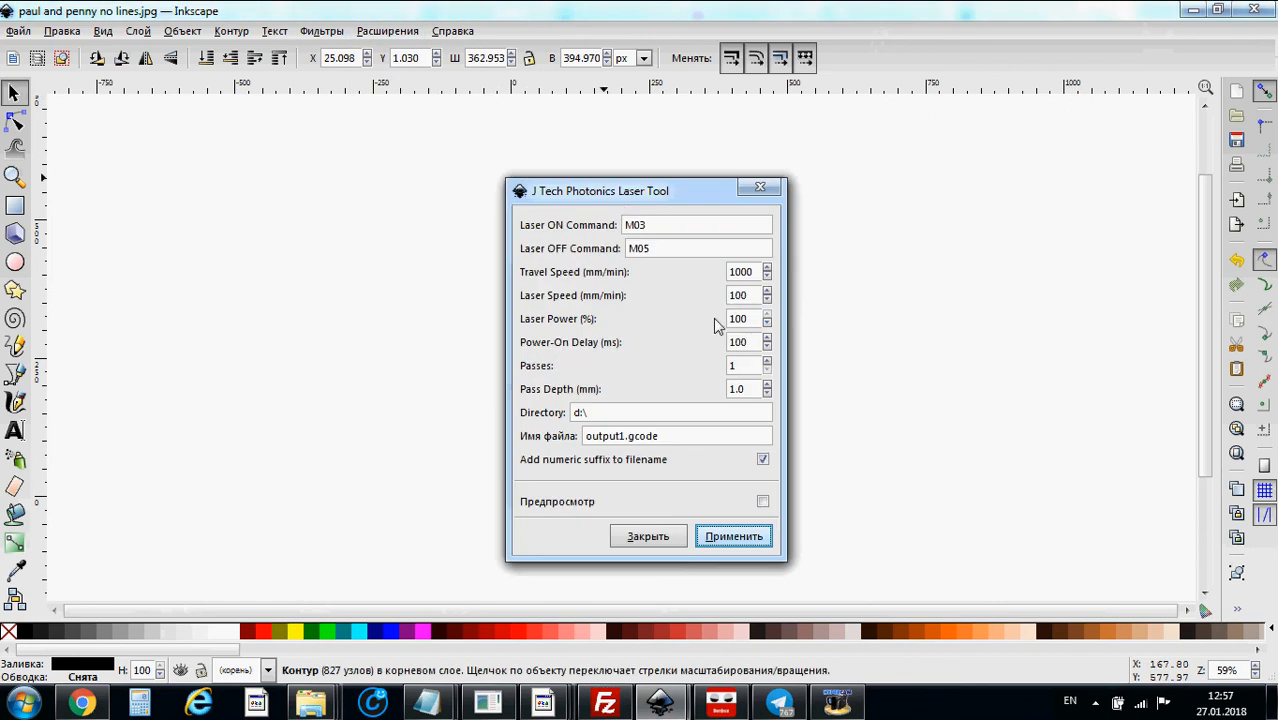
{"action": "left_click", "coordinate": [760, 538]}
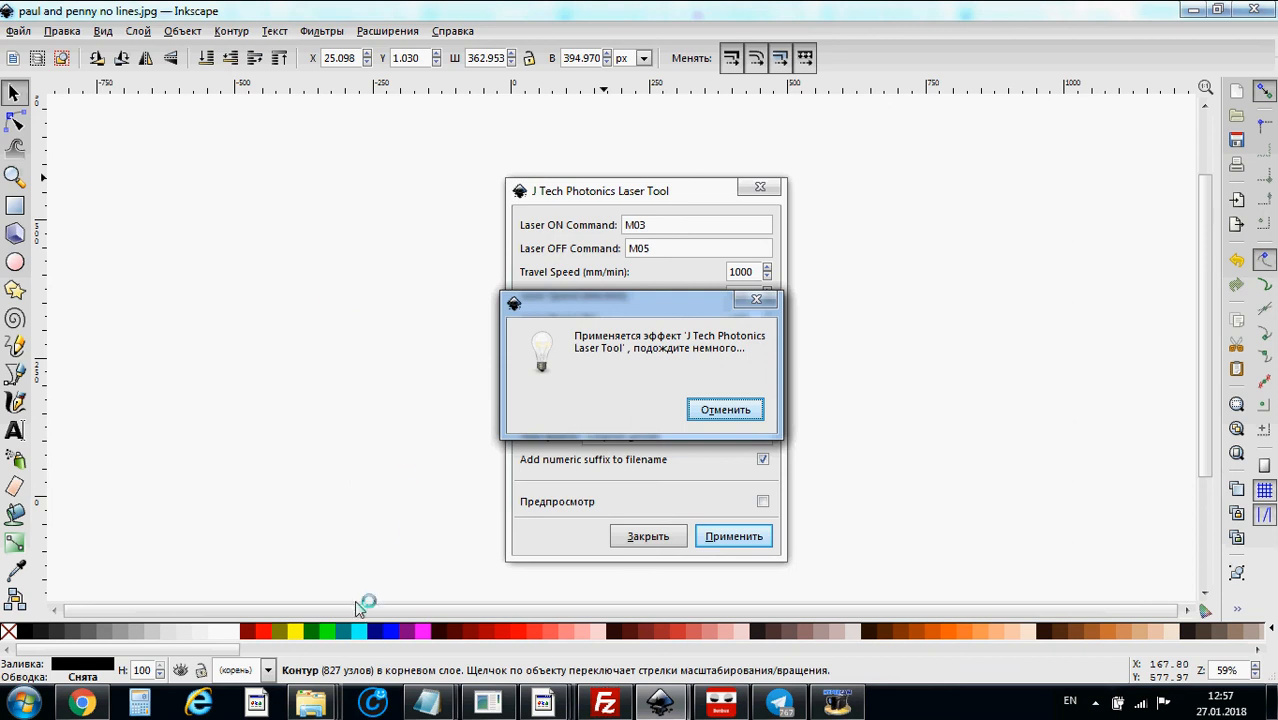
Switch to Chrome, view the Christmas Sale popup on the endurancelasers.com home page, and close the popup
{"action": "left_click", "coordinate": [84, 700]}
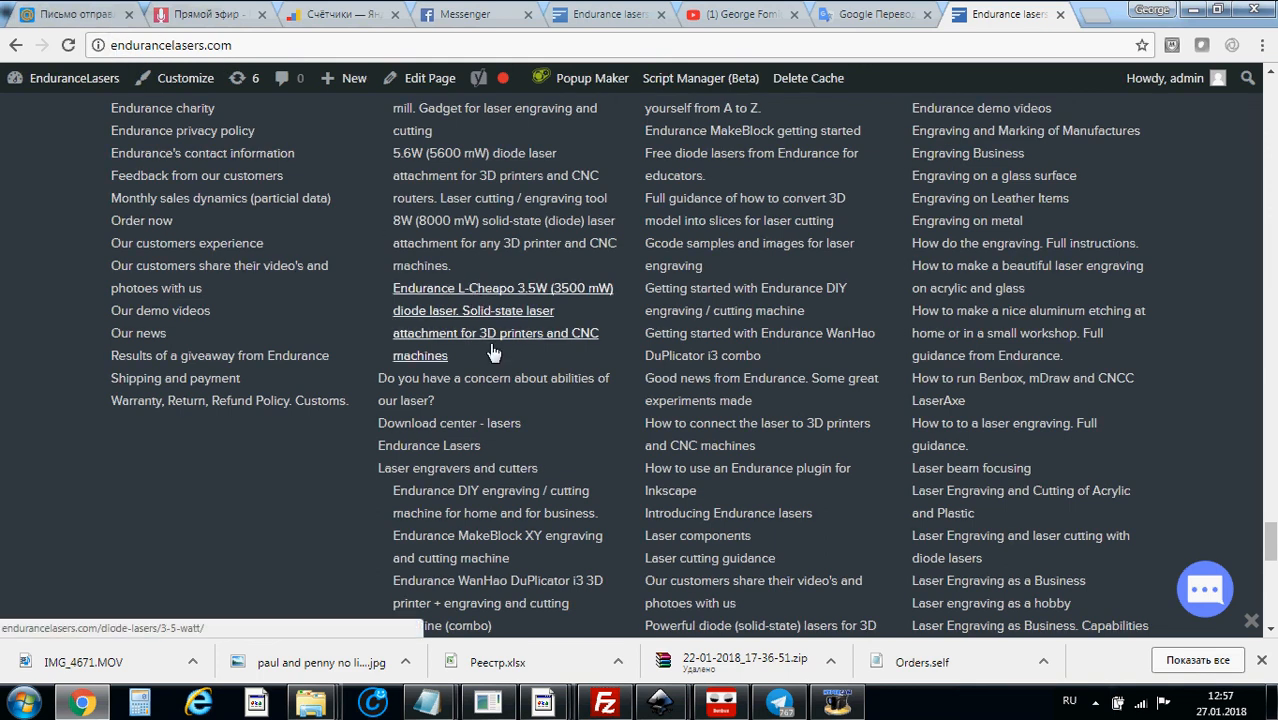
{"action": "left_click_drag", "start_coordinate": [1270, 541], "coordinate": [1267, 79]}
{"action": "mouse_move", "coordinate": [608, 88]}
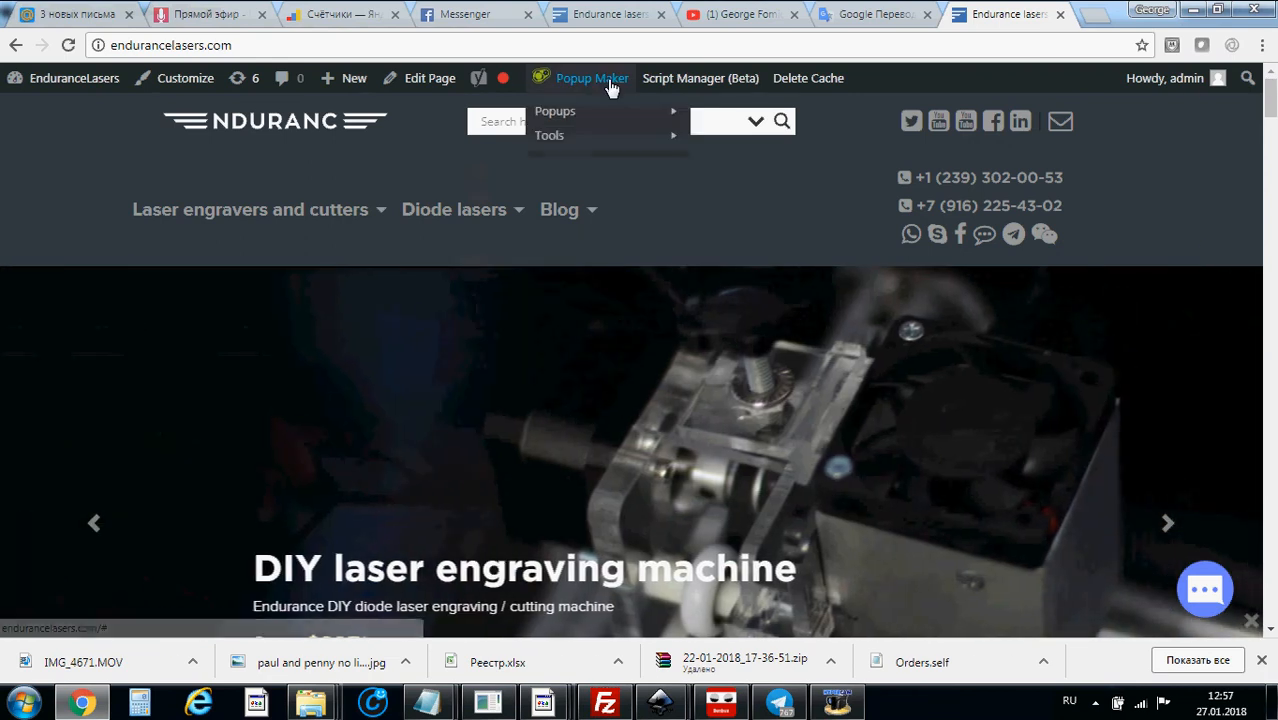
{"action": "mouse_move", "coordinate": [602, 113]}
{"action": "mouse_move", "coordinate": [783, 122]}
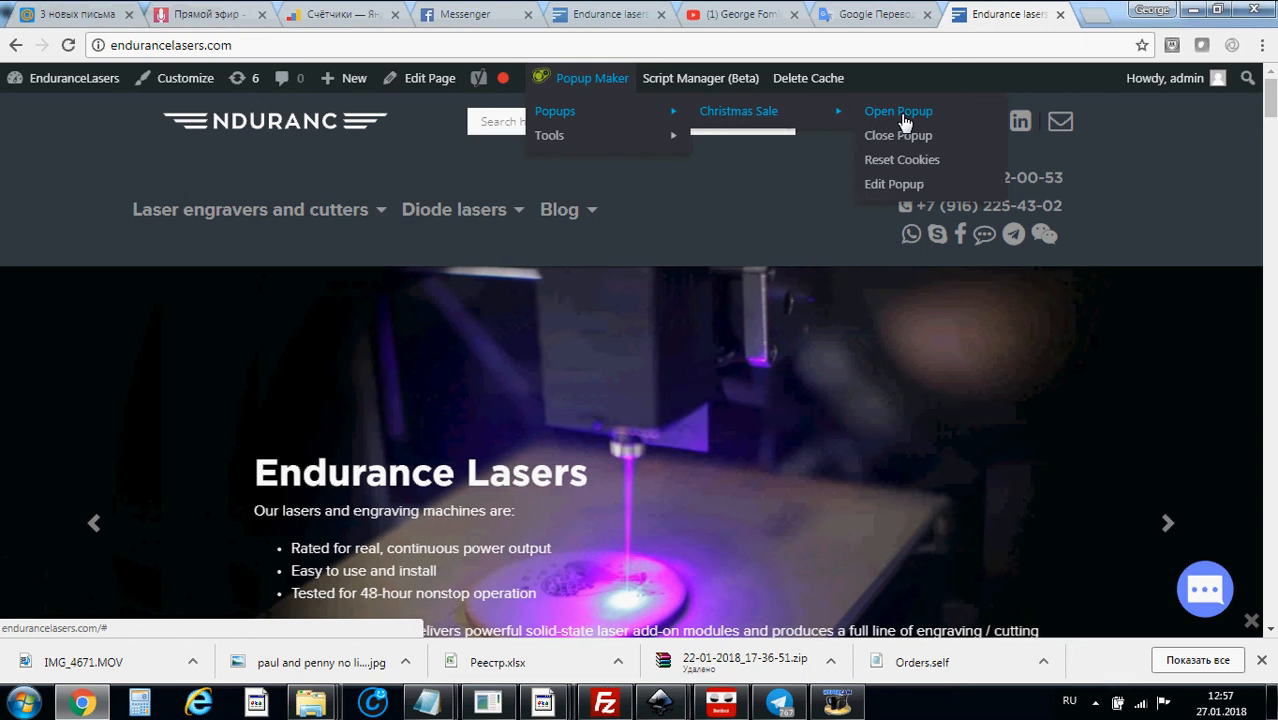
{"action": "left_click", "coordinate": [903, 121]}
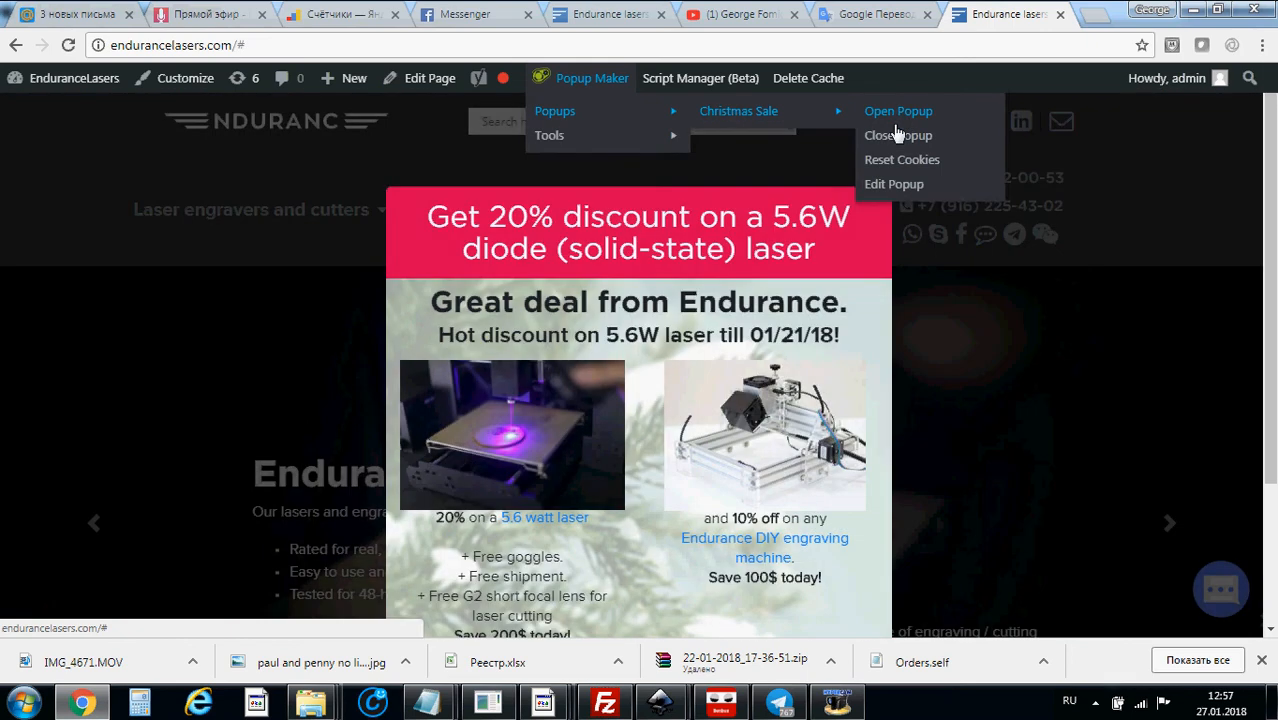
{"action": "scroll", "coordinate": [737, 362], "scroll_direction": "down", "scroll_amount": 2}
{"action": "scroll", "coordinate": [737, 362], "scroll_direction": "up", "scroll_amount": 2}
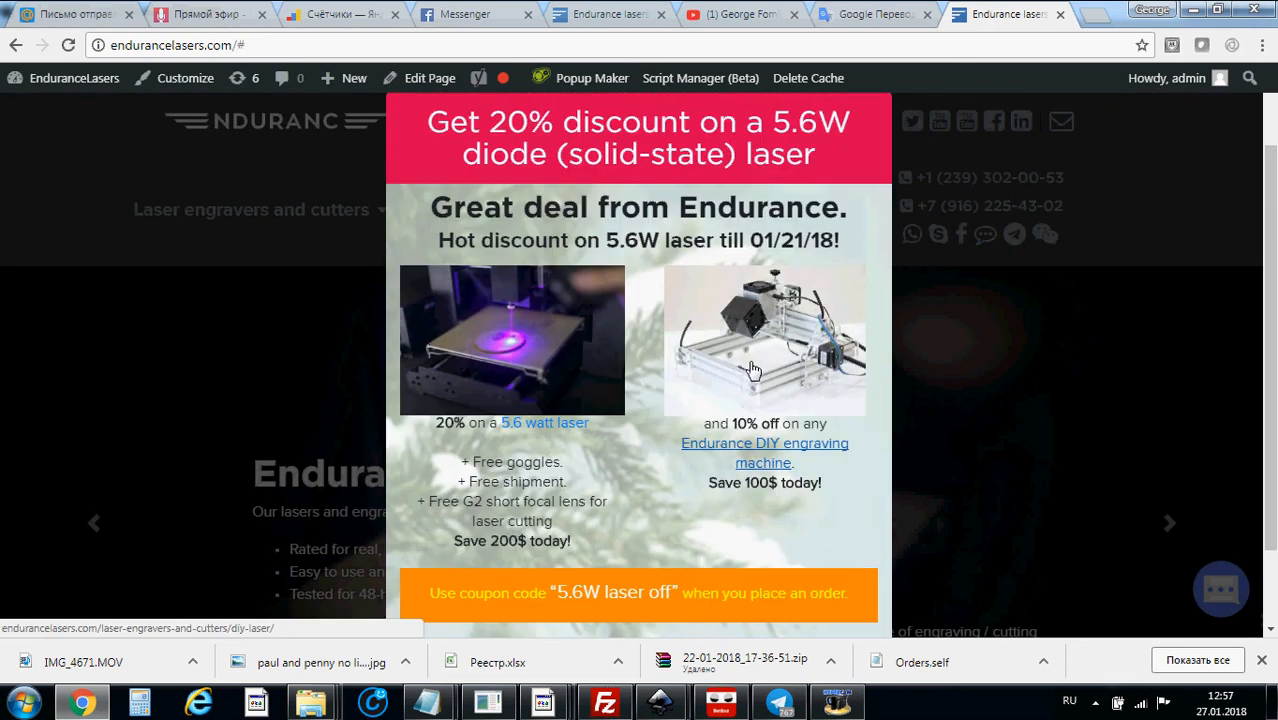
{"action": "scroll", "coordinate": [468, 555], "scroll_direction": "down", "scroll_amount": 2}
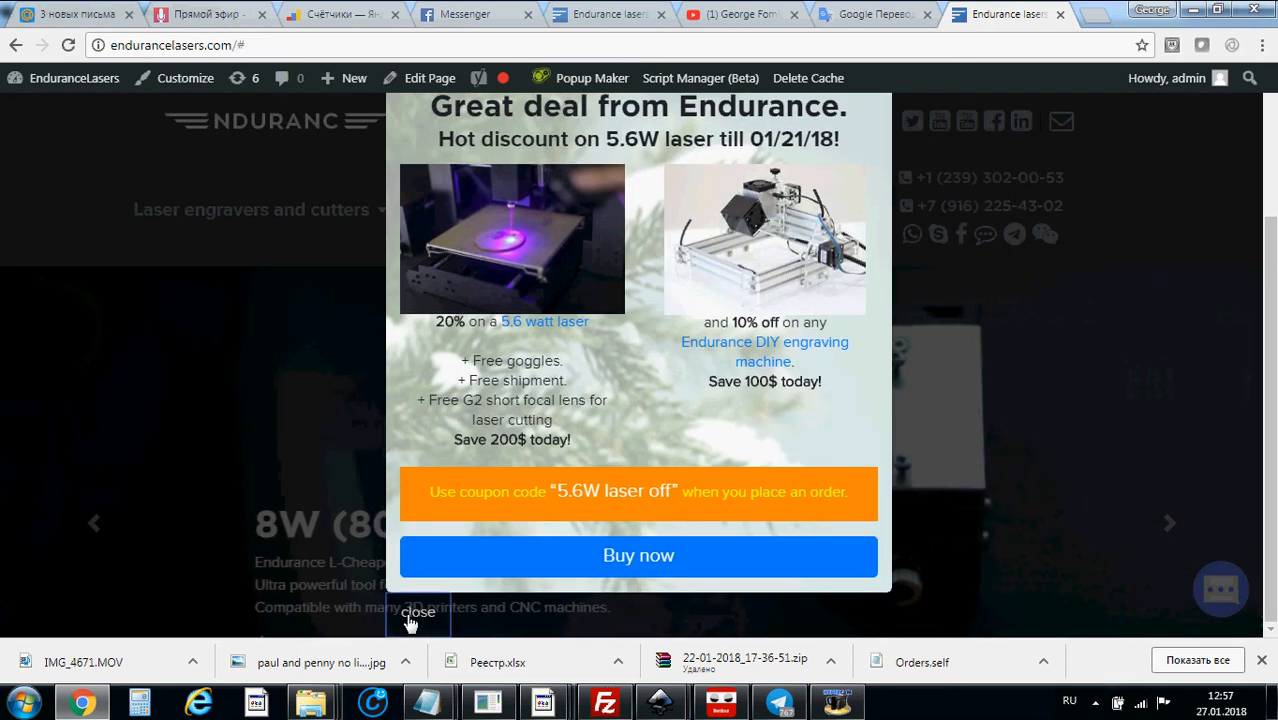
{"action": "left_click", "coordinate": [416, 613]}
Return to Inkscape, close the J Tech Photonics Laser Tool dialog, and move the blue toolpath group to about X -433, Y -25 px
{"action": "mouse_move", "coordinate": [660, 703]}
{"action": "left_click", "coordinate": [701, 628]}
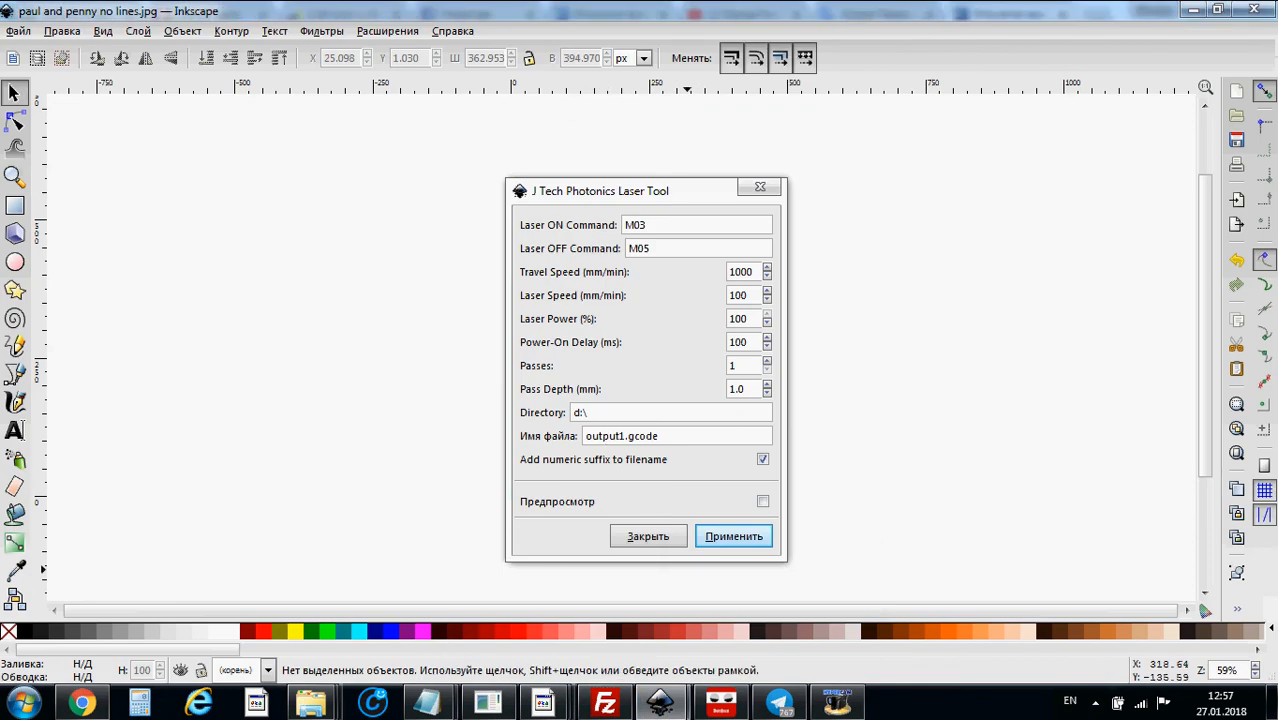
{"action": "left_click_drag", "start_coordinate": [660, 197], "coordinate": [305, 170]}
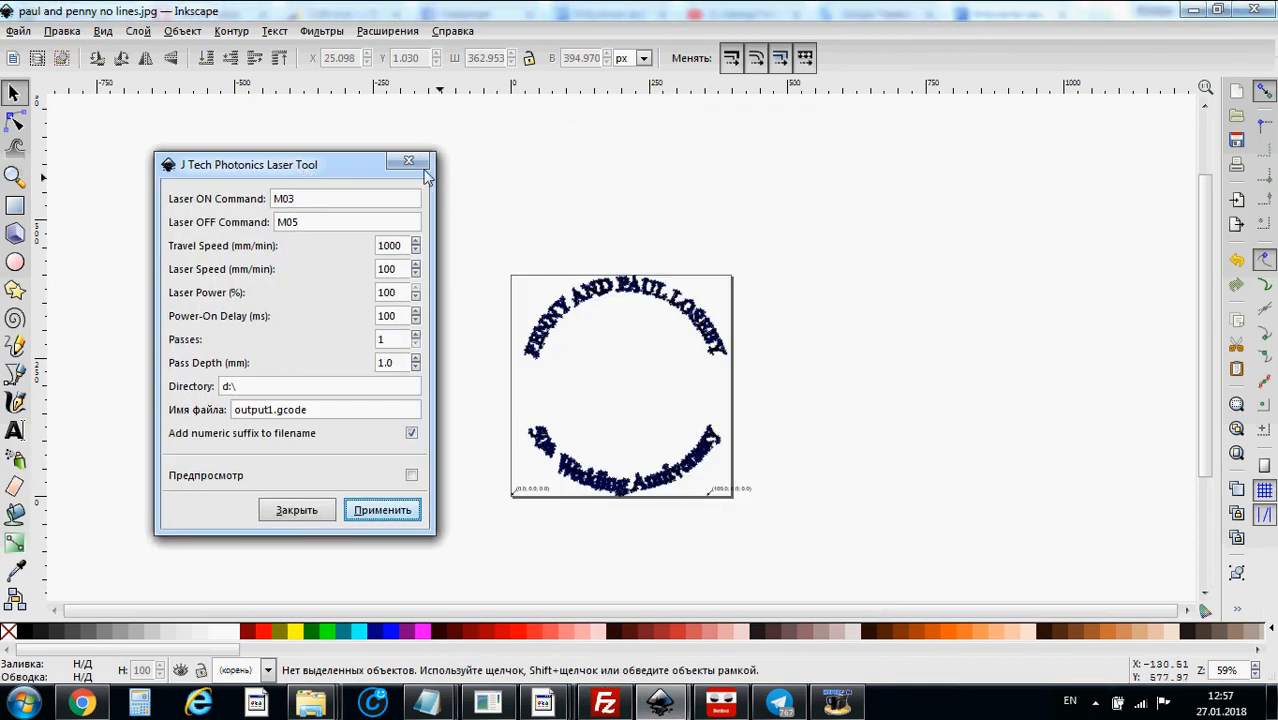
{"action": "left_click", "coordinate": [408, 161]}
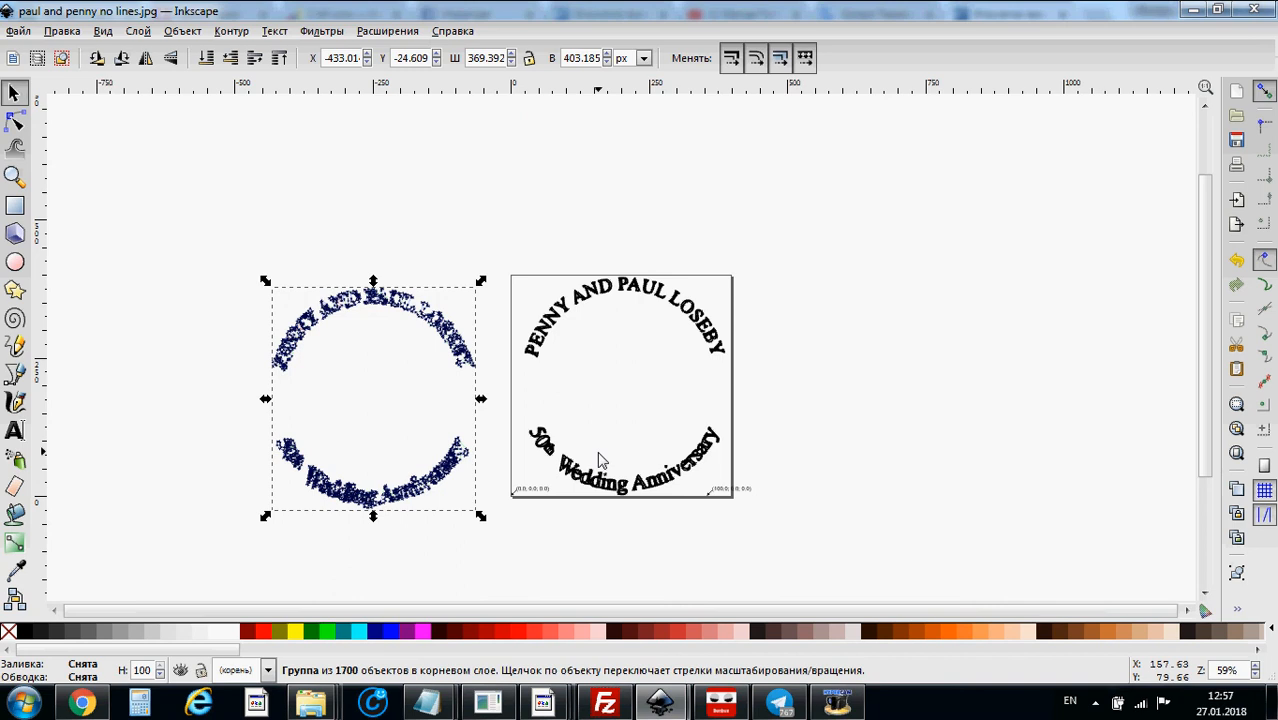
Examine the blue J Tech toolpath up close and compare it with the black anniversary path
{"action": "scroll", "coordinate": [345, 516], "scroll_direction": "up", "scroll_amount": 3}
{"action": "scroll", "coordinate": [370, 524], "scroll_direction": "down", "scroll_amount": 3}
{"action": "scroll", "coordinate": [352, 522], "scroll_direction": "up", "scroll_amount": 3, "text": "ctrl"}
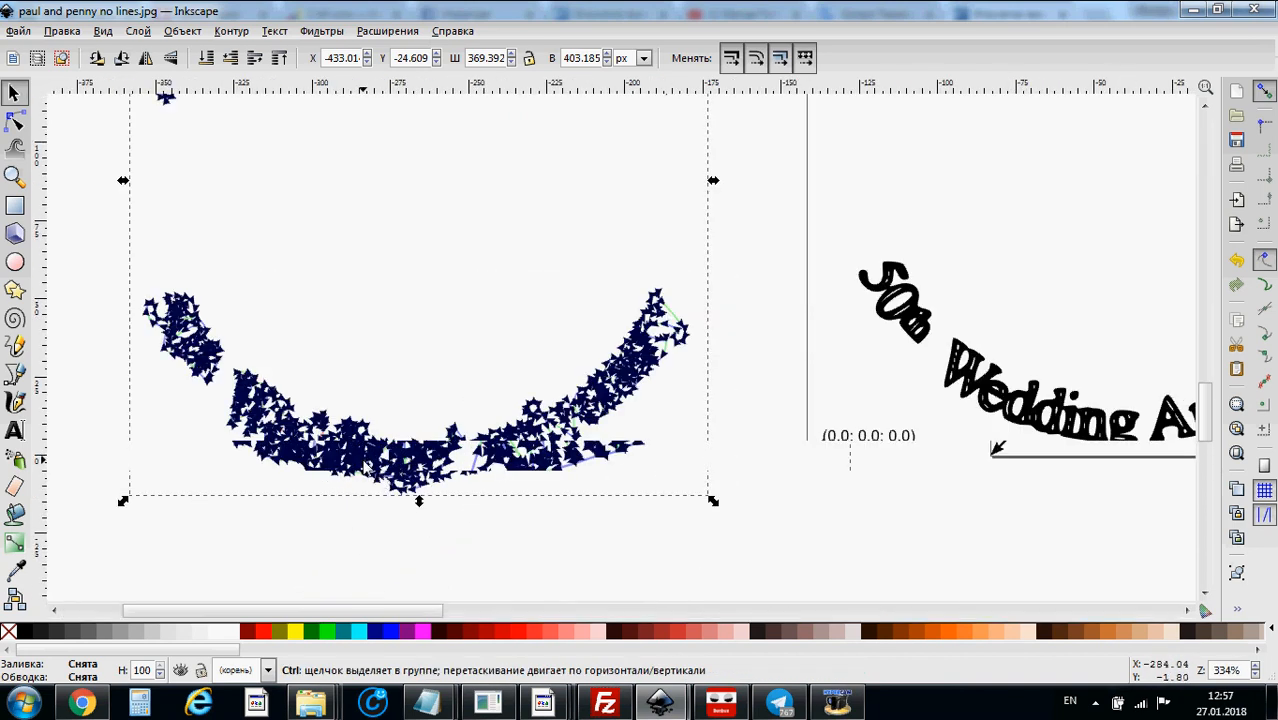
{"action": "scroll", "coordinate": [380, 478], "scroll_direction": "up", "scroll_amount": 2, "text": "ctrl"}
{"action": "scroll", "coordinate": [368, 468], "scroll_direction": "down", "scroll_amount": 3, "text": "ctrl"}
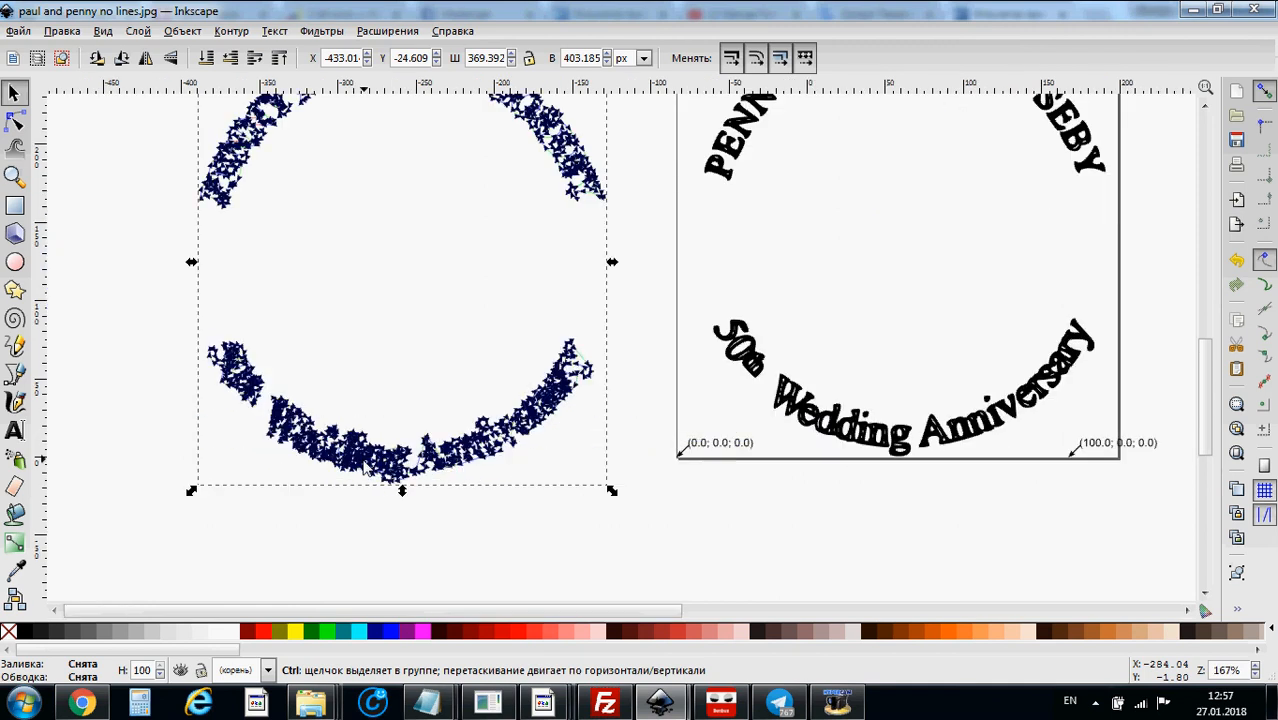
{"action": "scroll", "coordinate": [366, 470], "scroll_direction": "down", "scroll_amount": 2, "text": "ctrl"}
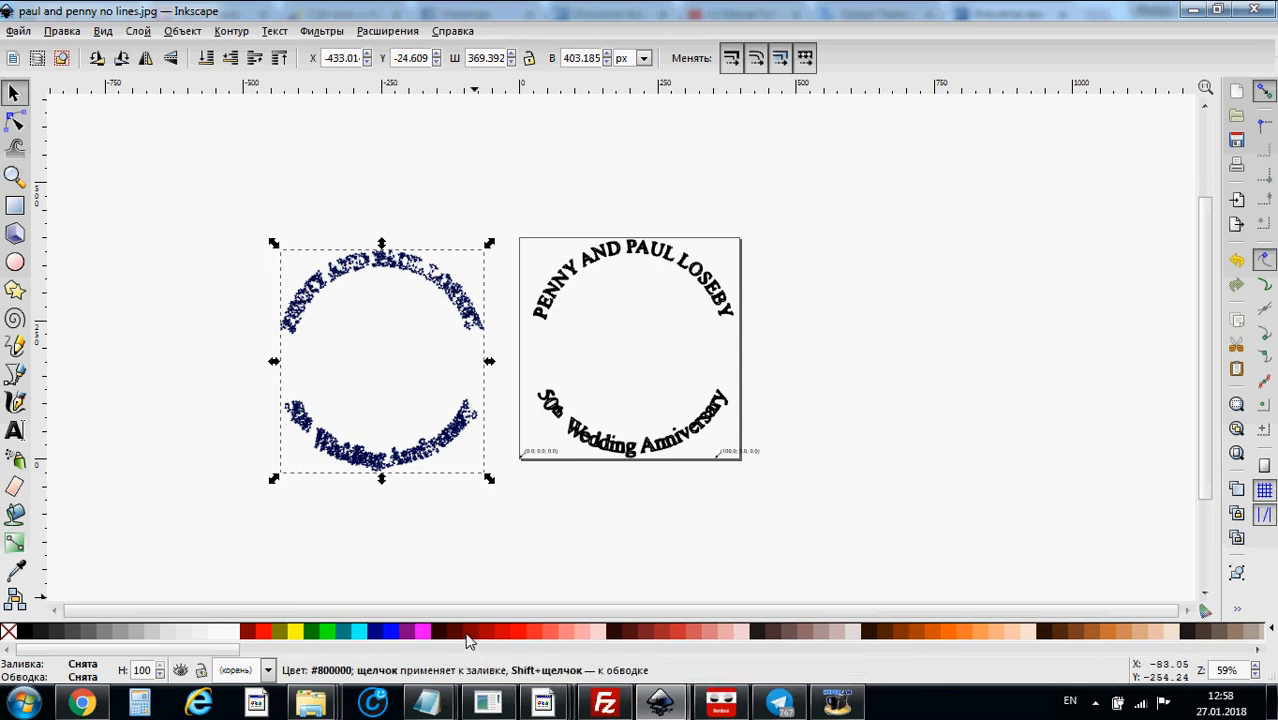
{"action": "mouse_move", "coordinate": [752, 708]}
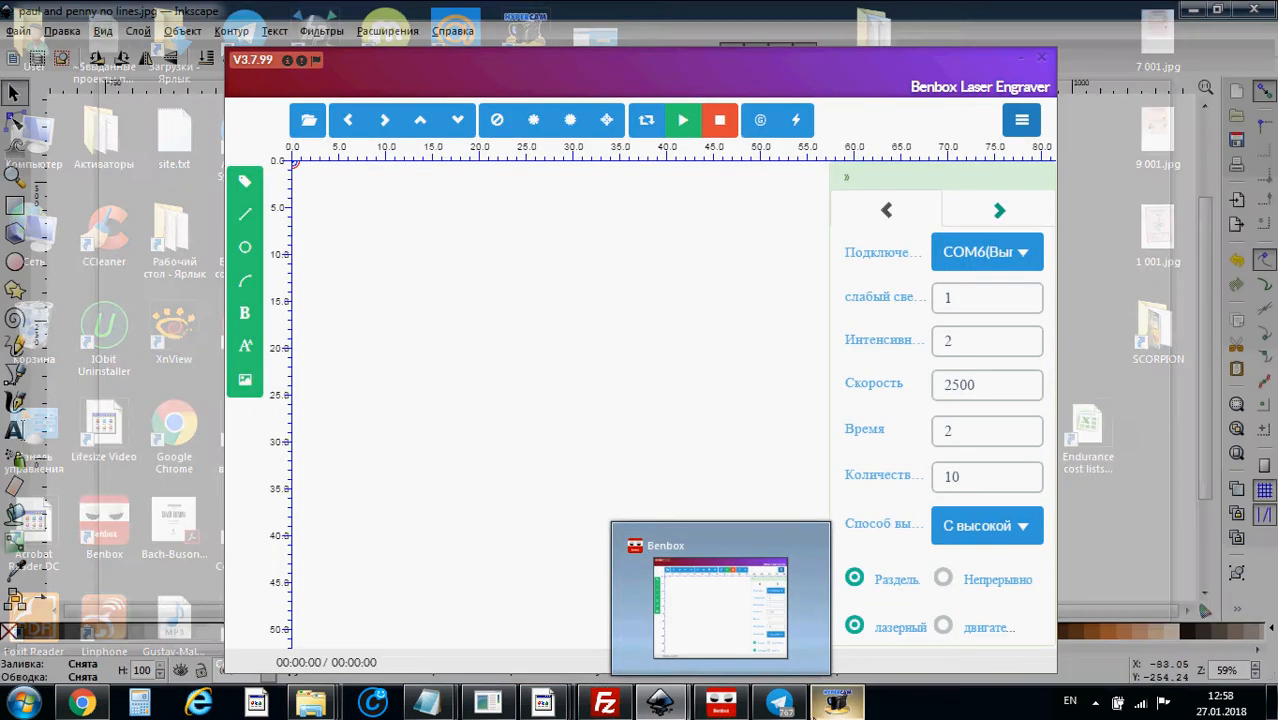
{"action": "mouse_move", "coordinate": [822, 713]}
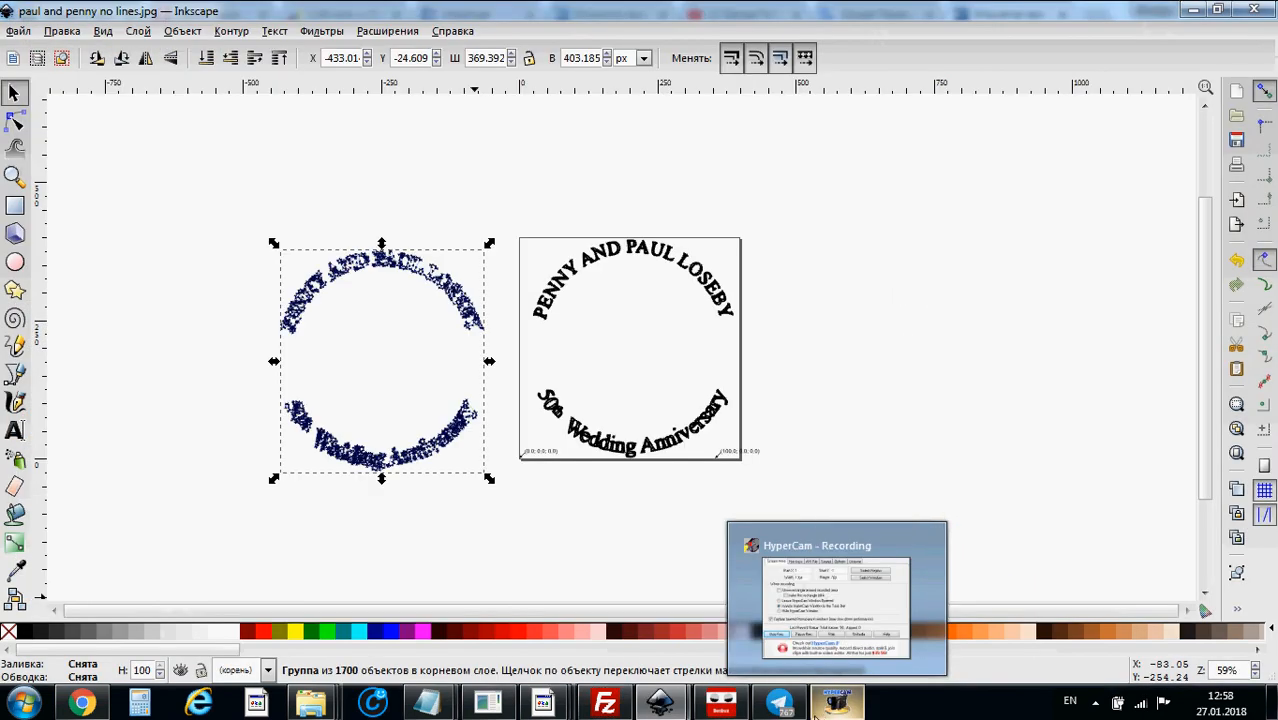